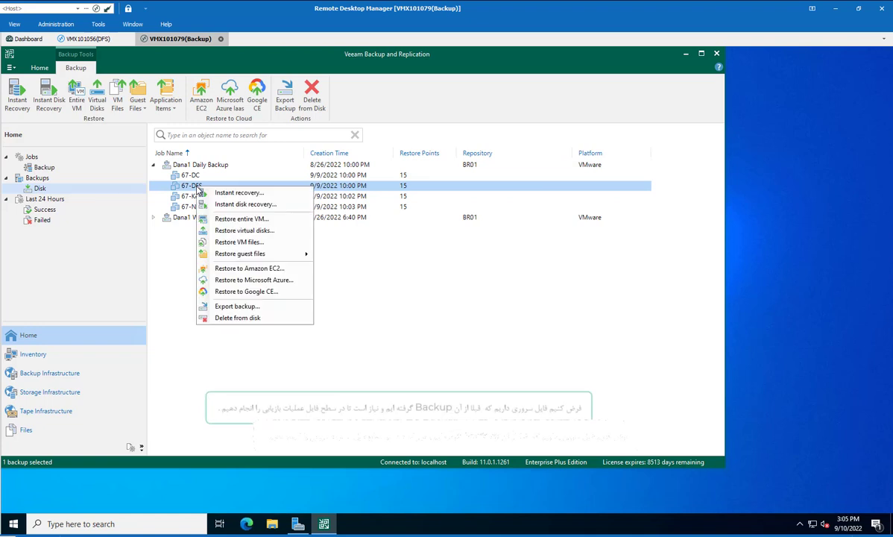
Open a Microsoft Windows guest file restore of 67-DFS from the Sunday 9/4/2022 10:00 PM restore point, without a restore reason.
mouse_move(298, 254)
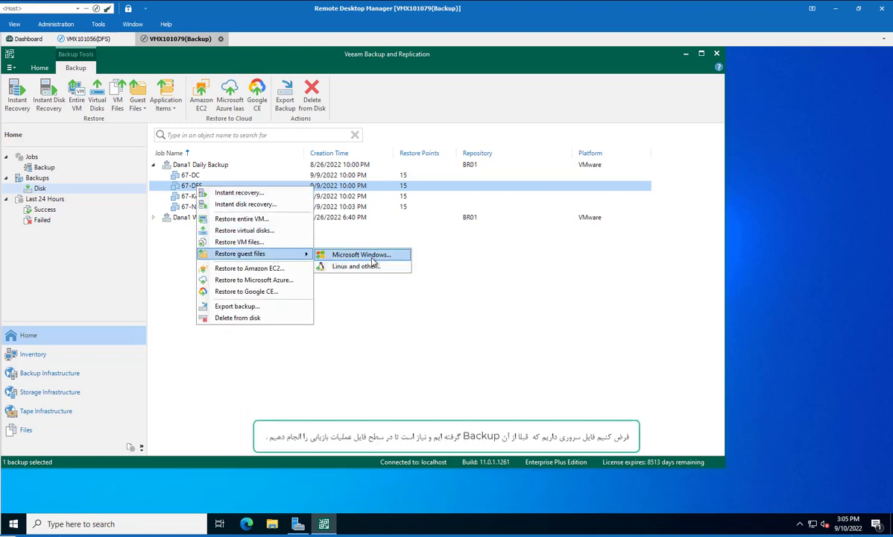
click(349, 254)
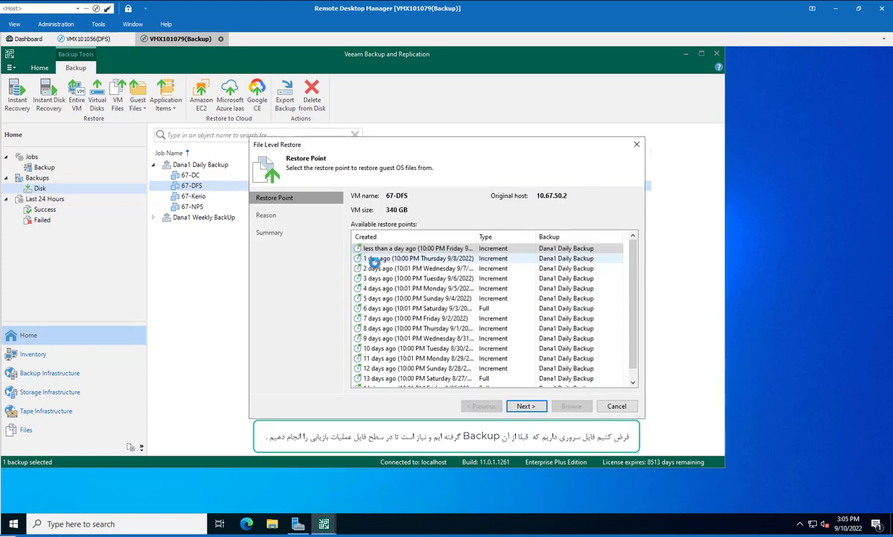
click(540, 408)
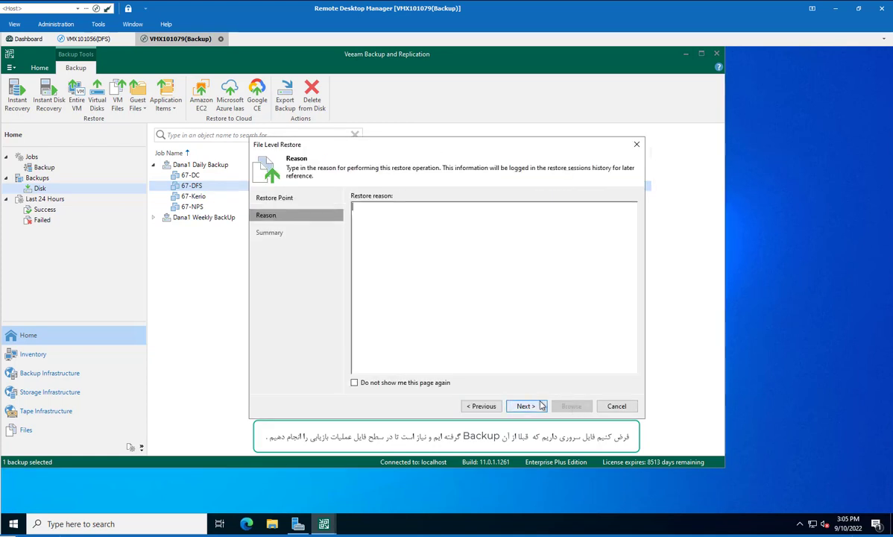
click(543, 409)
click(572, 407)
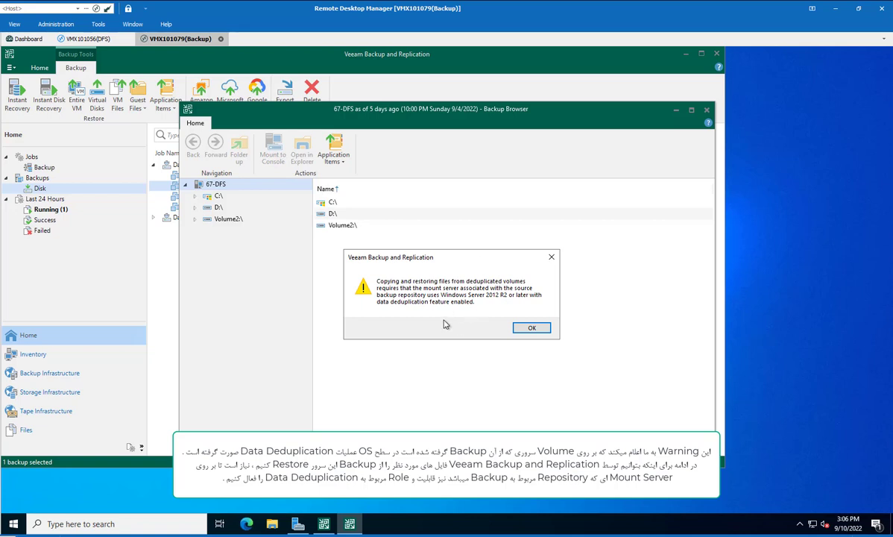
click(530, 328)
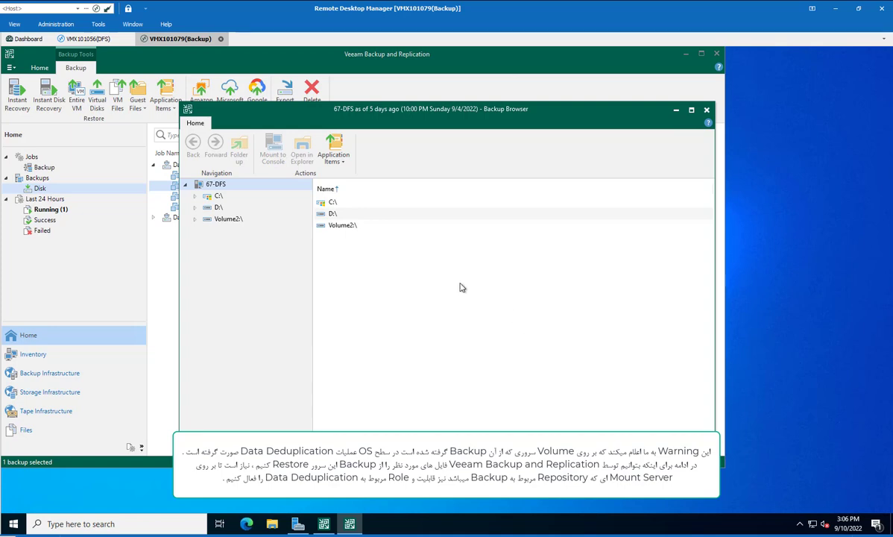
Browse the backup to the مشترک folder under D:\DanaFolders\67\12-CampBoss and expand it.
click(195, 208)
click(241, 231)
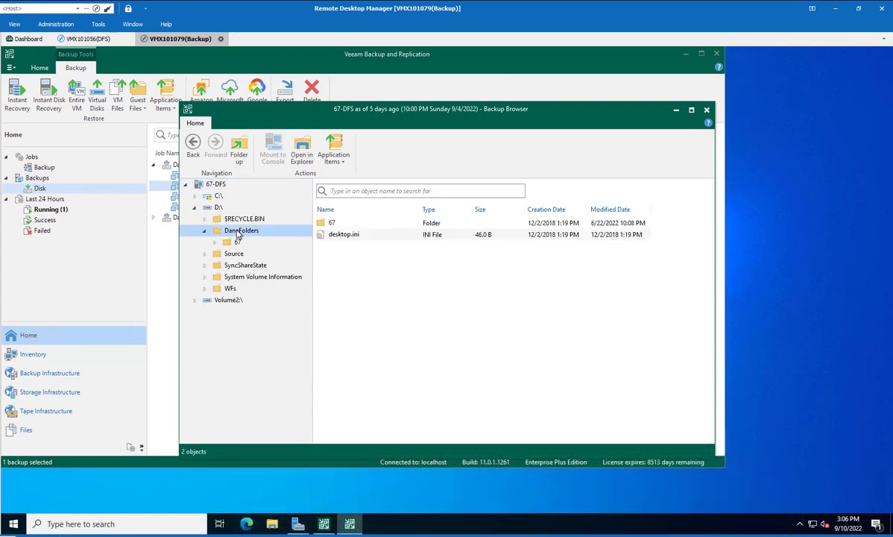
click(237, 242)
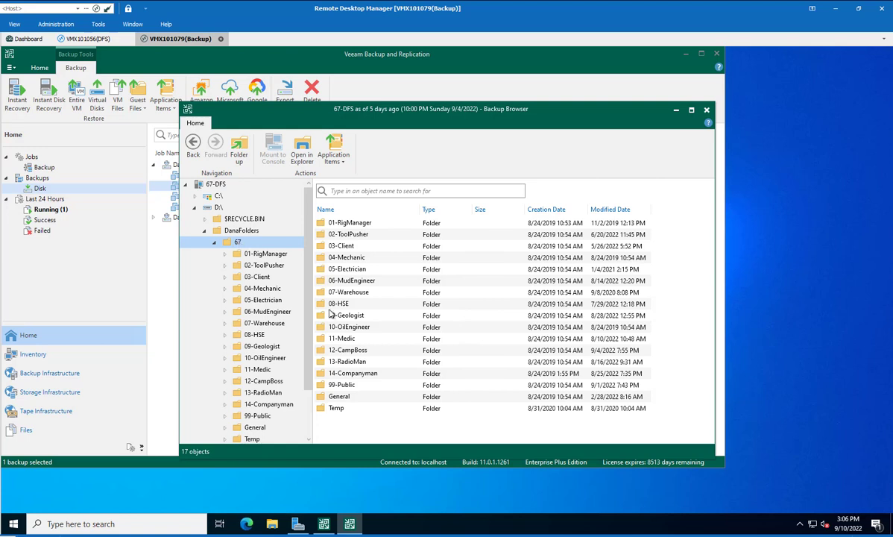
double_click(348, 350)
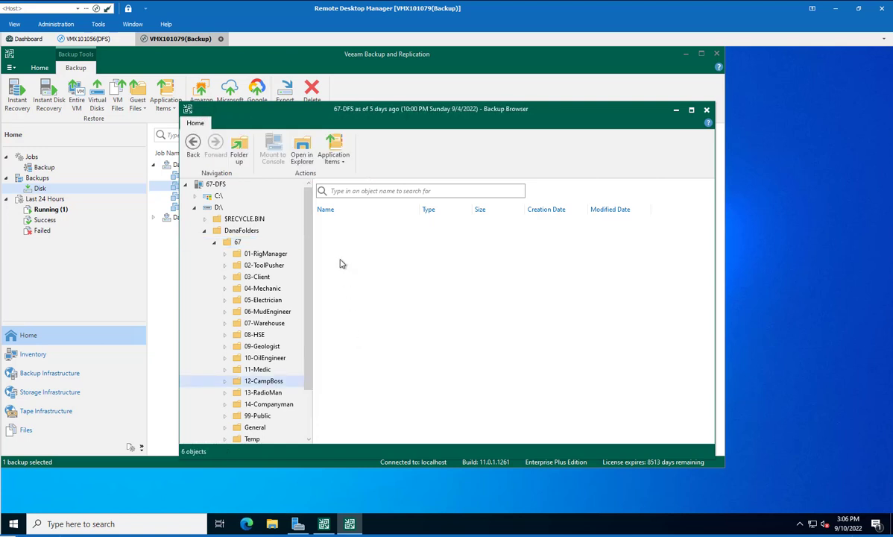
double_click(340, 270)
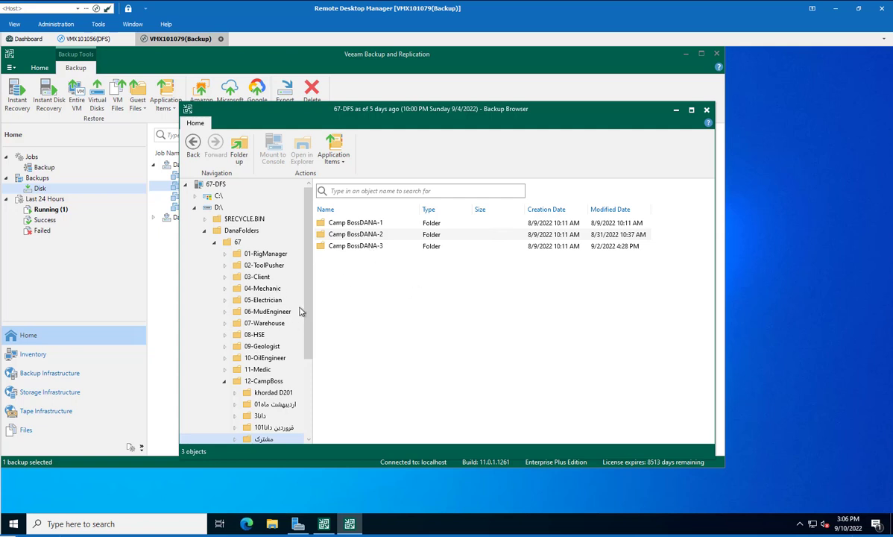
drag(307, 313, 305, 355)
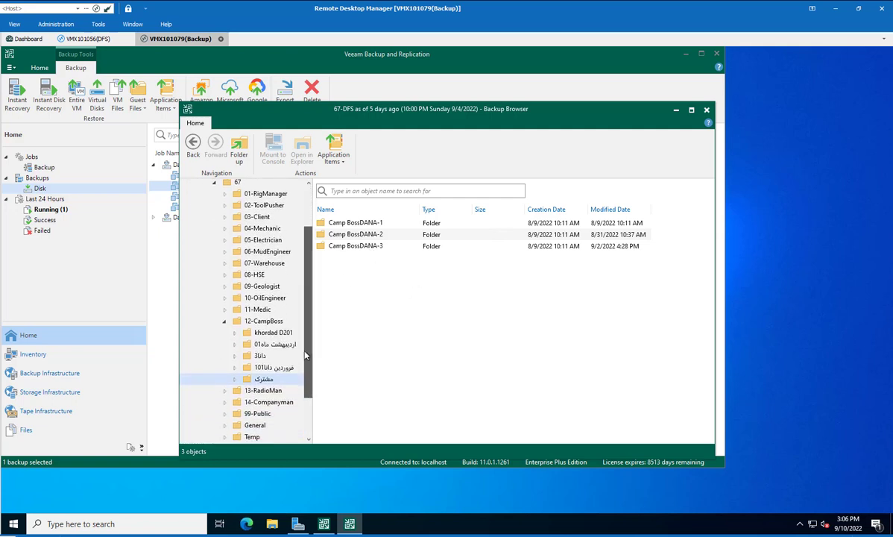
double_click(257, 379)
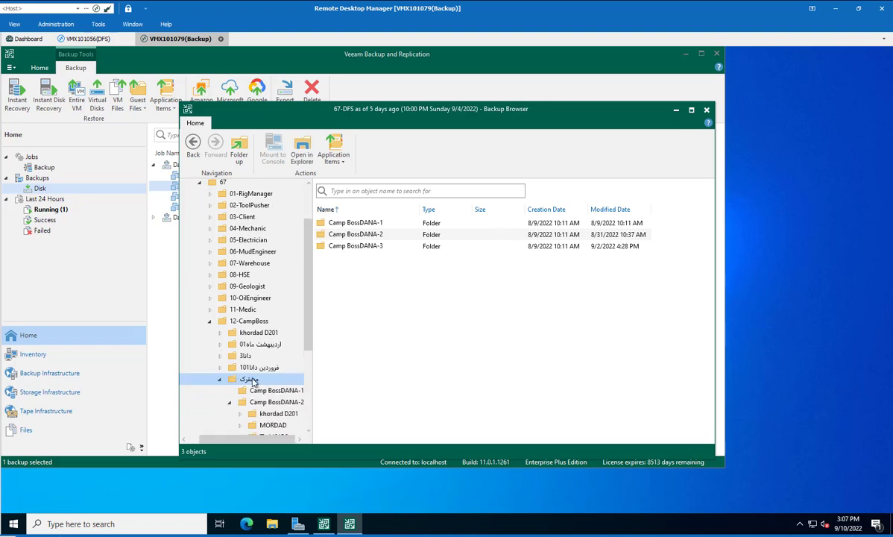
Try to copy the مشترک folder from the backup to D:\ without preserving permissions and ownership.
right_click(254, 381)
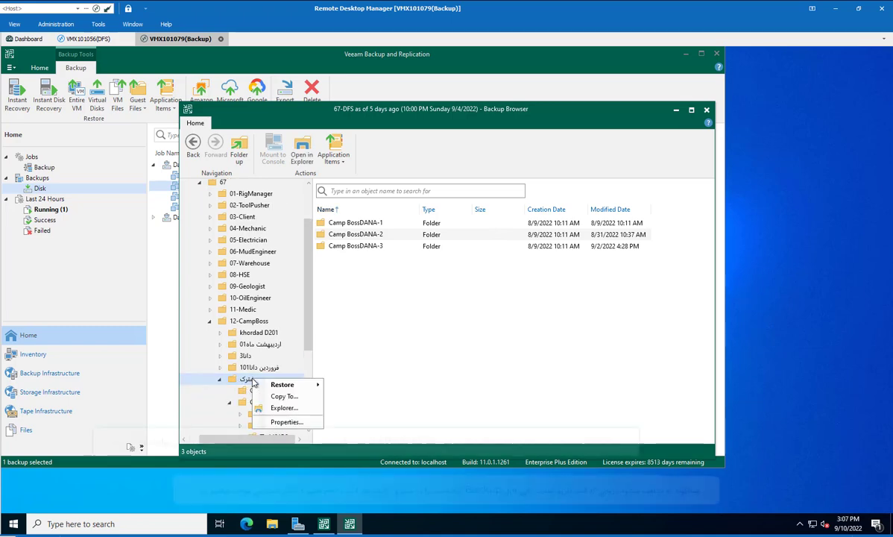
click(288, 396)
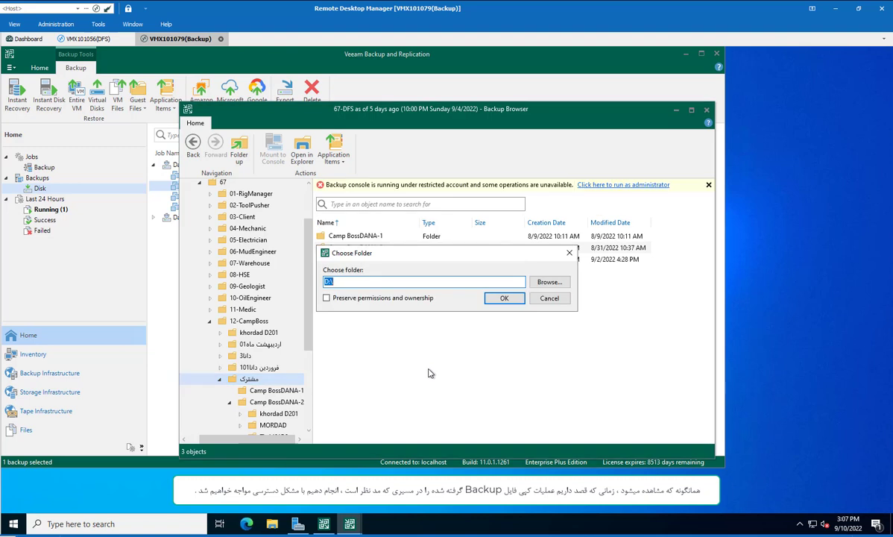
click(514, 300)
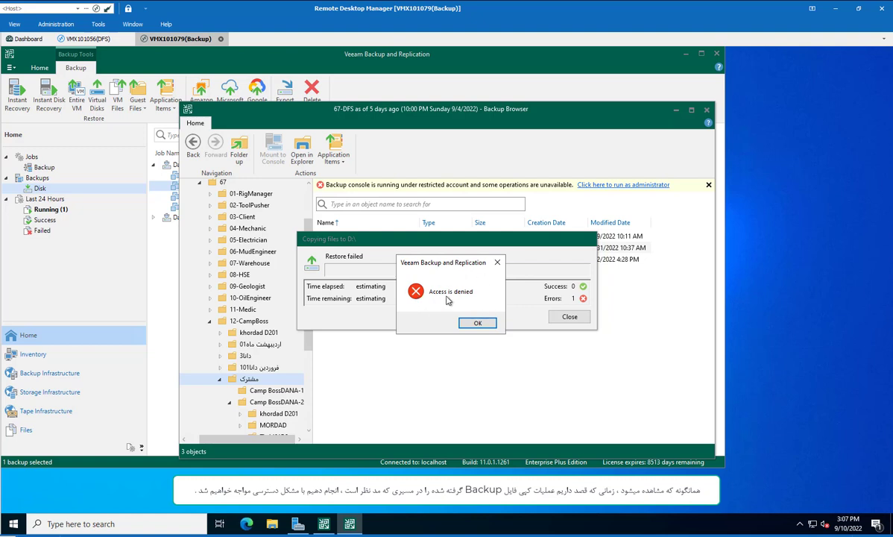
click(568, 318)
click(478, 323)
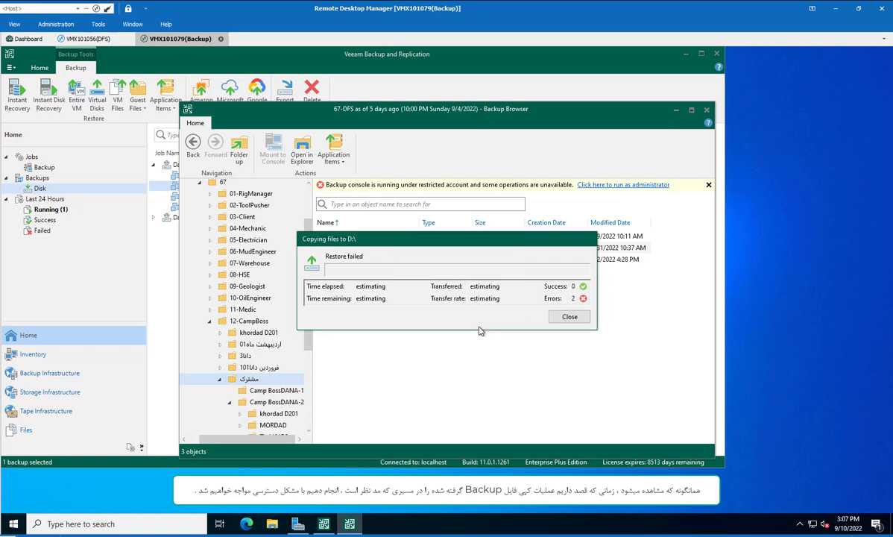
click(571, 316)
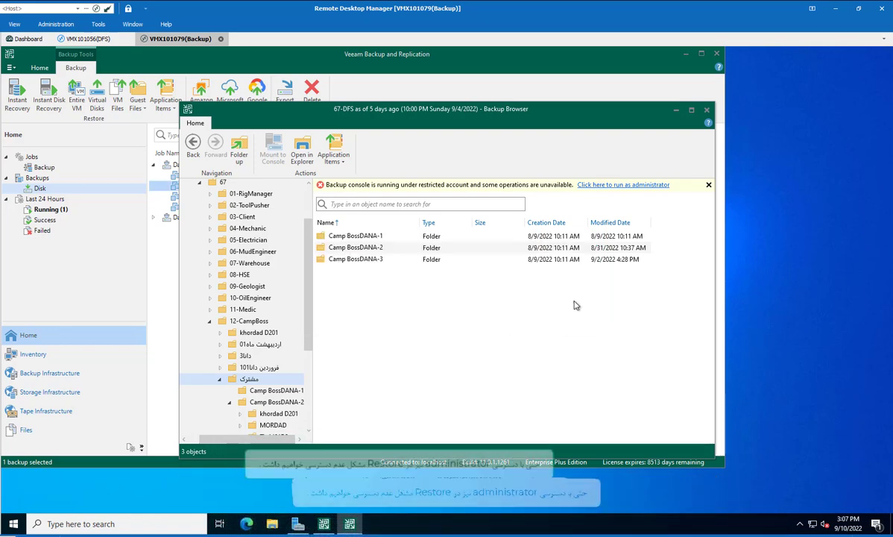
Relaunch the backup browser as administrator and acknowledge the deduplication warning.
click(621, 186)
click(367, 356)
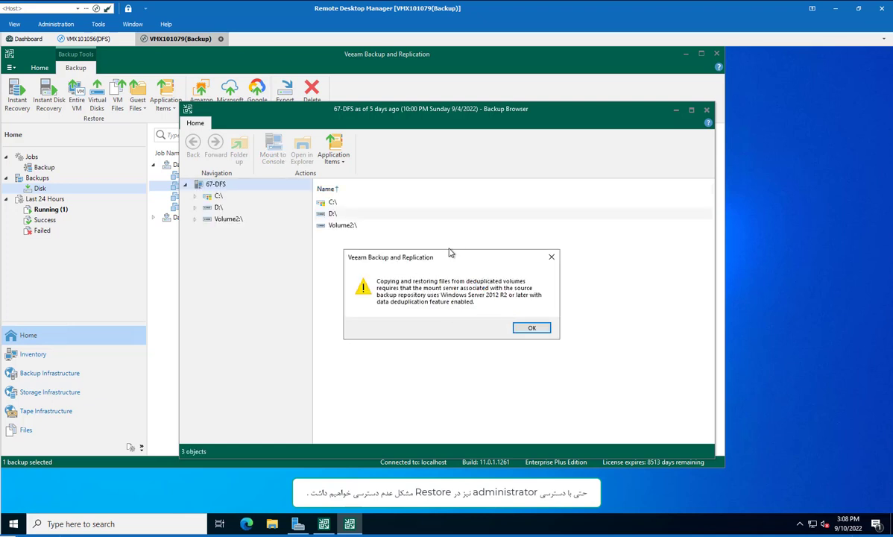
click(533, 328)
Browse to D:\DanaFolders\67\12-CampBoss in the relaunched backup browser.
click(218, 207)
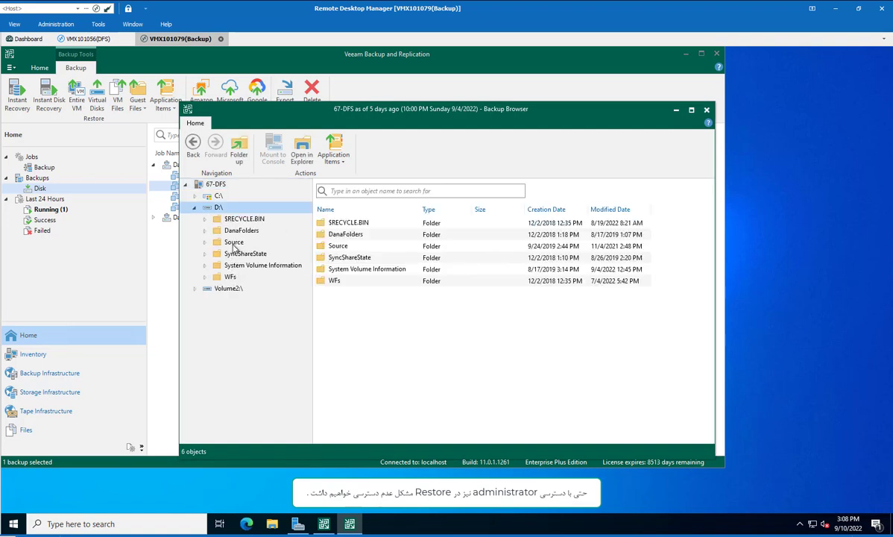
click(240, 231)
click(237, 243)
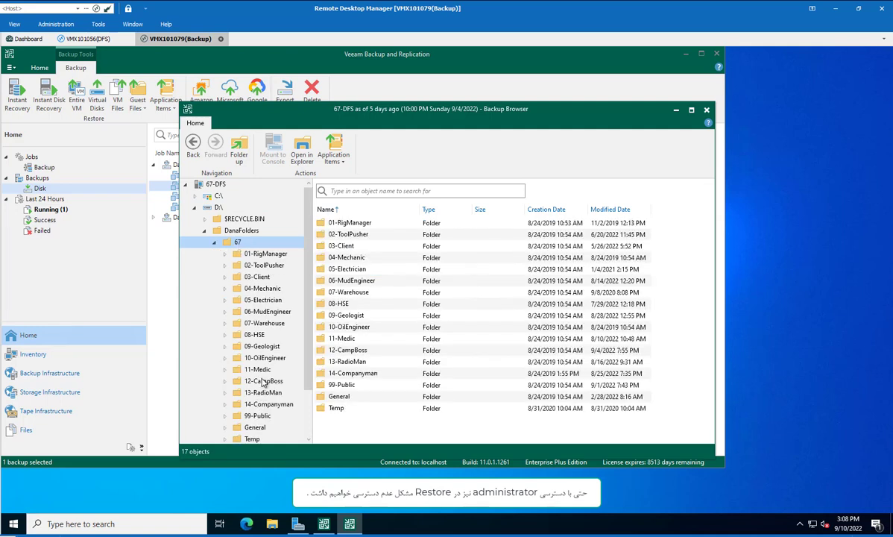
click(263, 381)
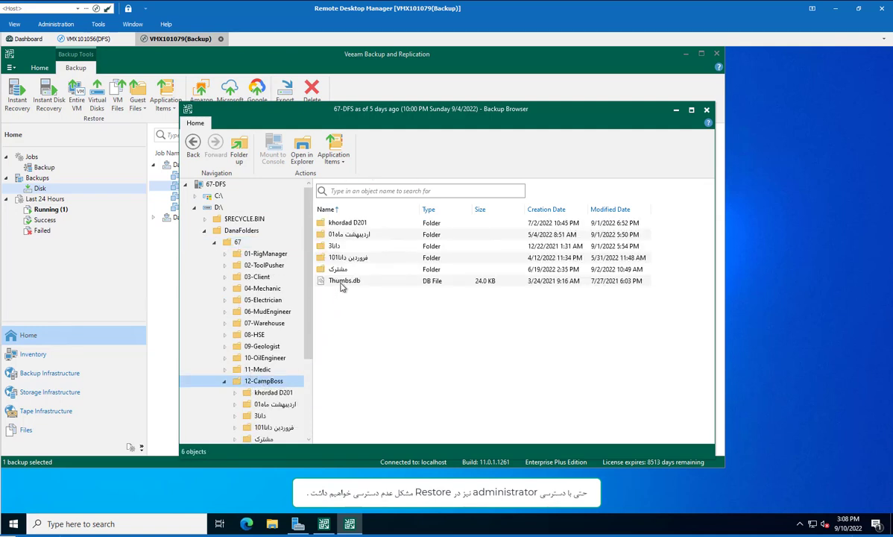
Try to open the مشترک folder of 12-CampBoss in File Explorer, and close the backup browser.
right_click(341, 270)
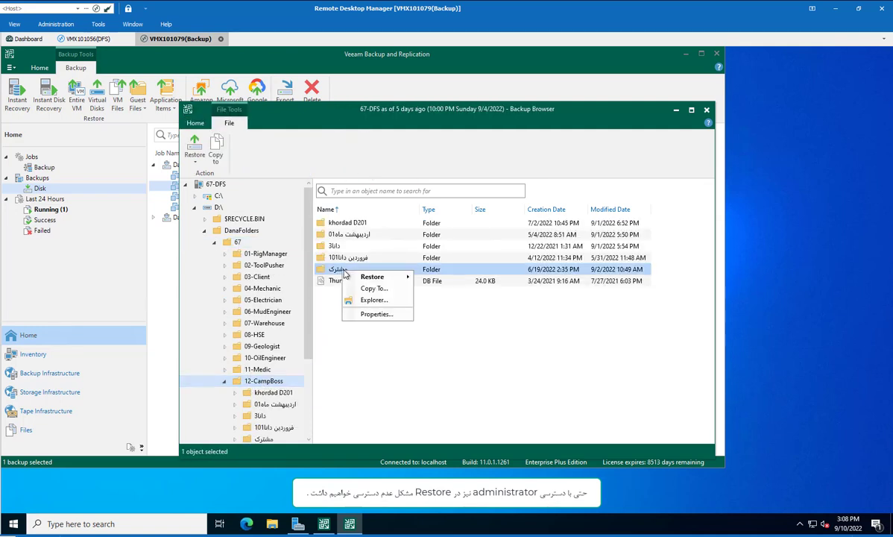
click(390, 301)
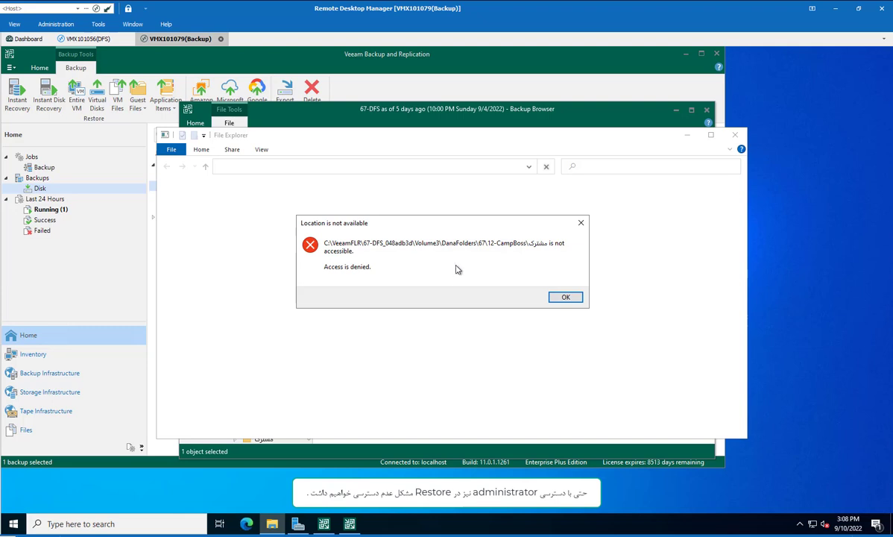
click(565, 297)
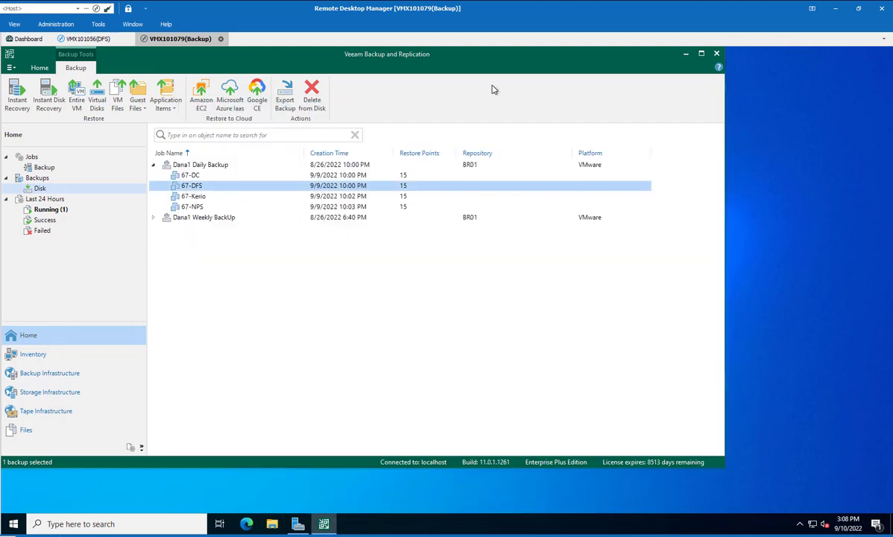
click(314, 249)
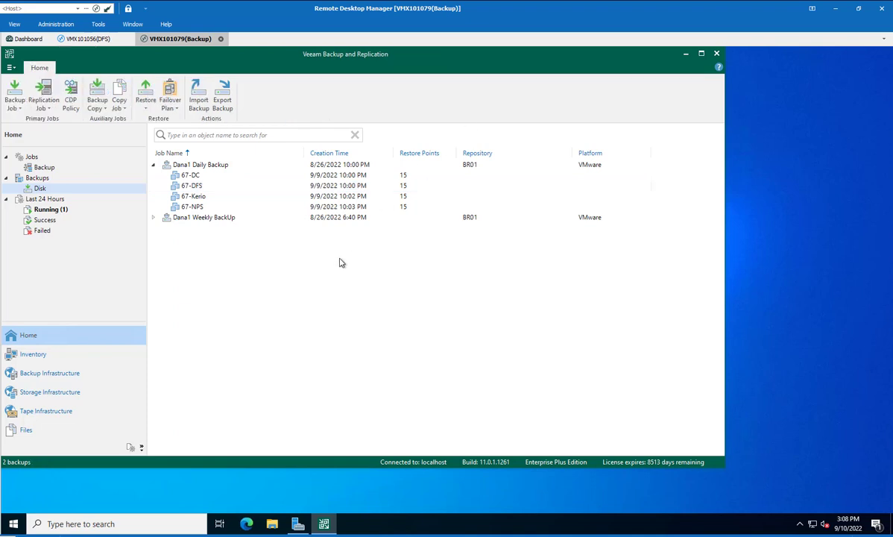
Switch to the VMX101056(DFS) session, check the file server's Windows version, and close the version window and Command Prompt.
click(88, 38)
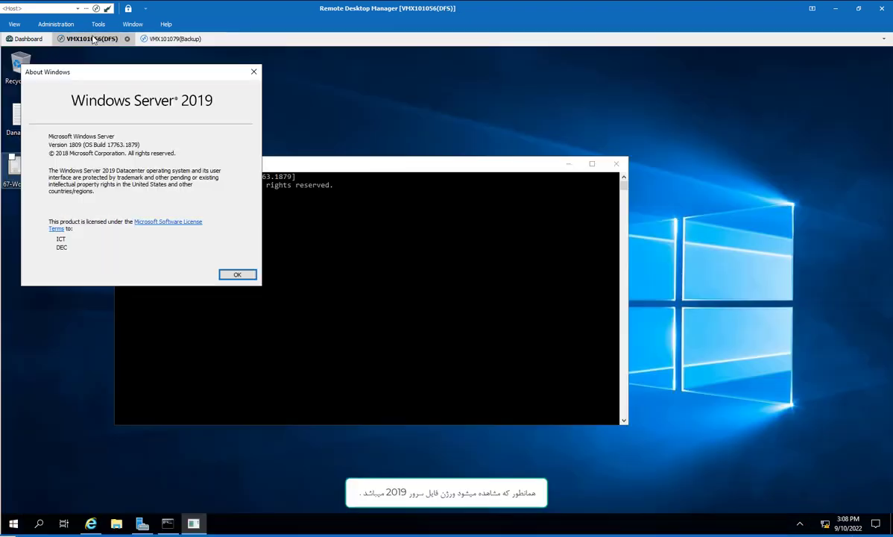
drag(212, 67, 399, 97)
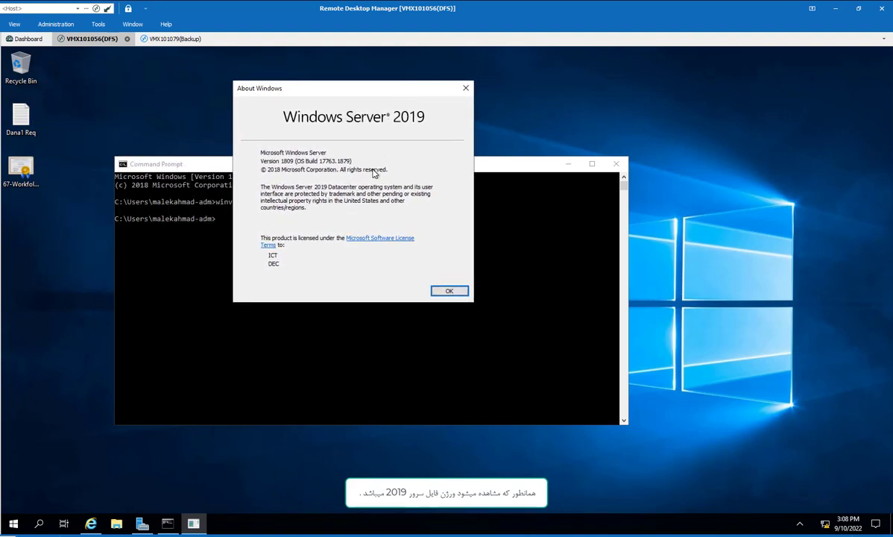
click(444, 295)
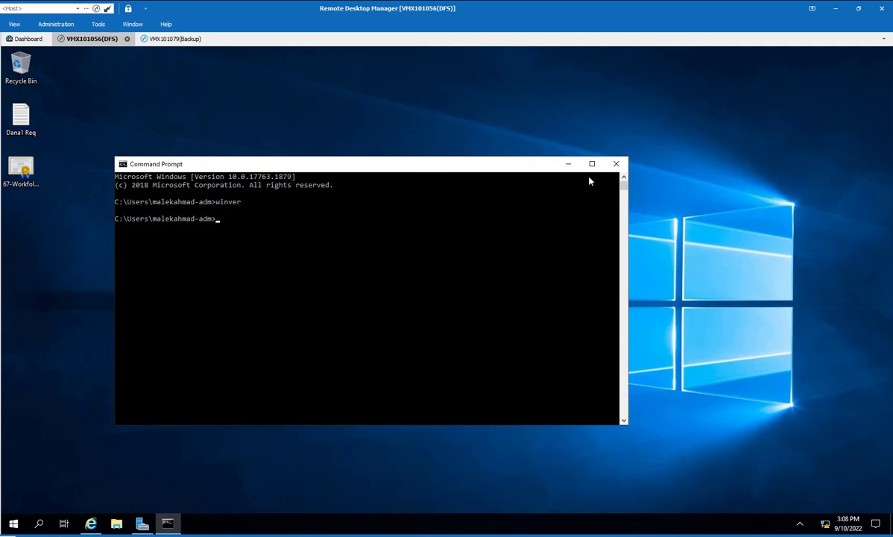
click(618, 164)
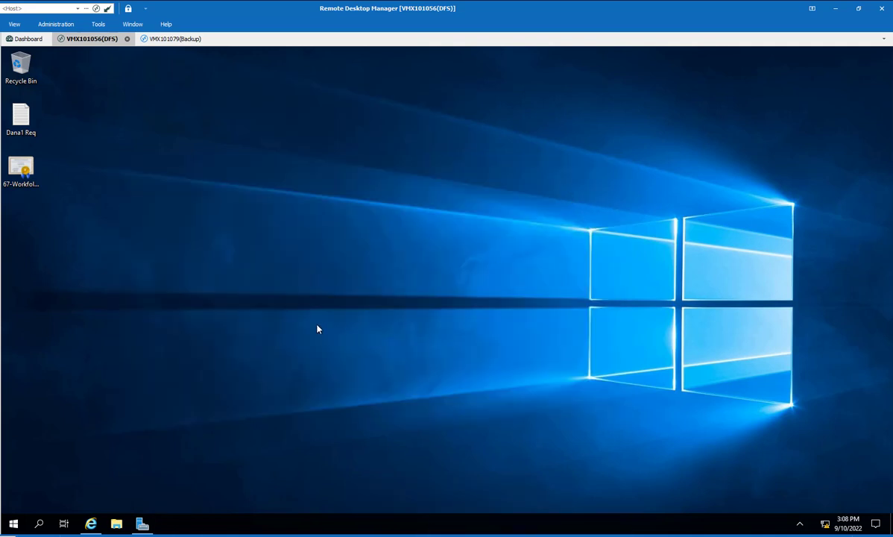
Open Server Manager's Remove Roles and Features Wizard and proceed to the server roles list of the VMX101056 server.
click(141, 525)
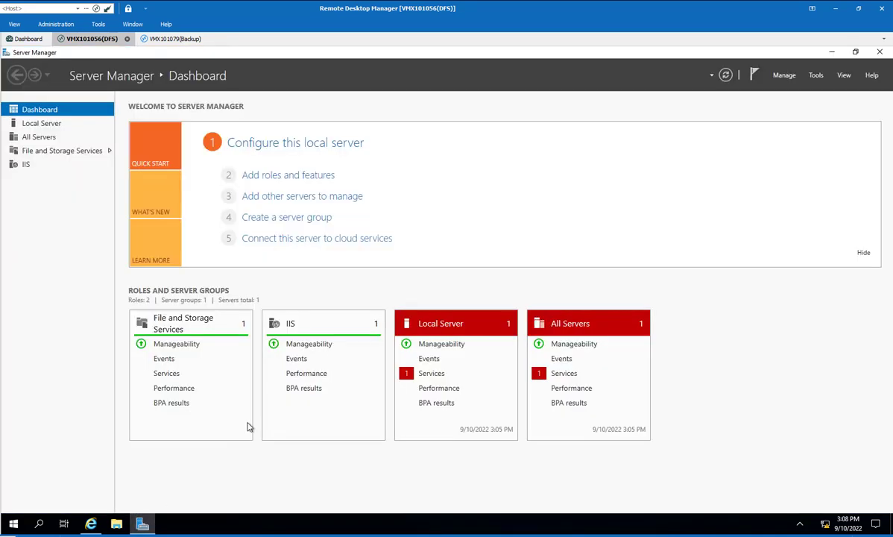
click(784, 78)
click(703, 86)
click(343, 383)
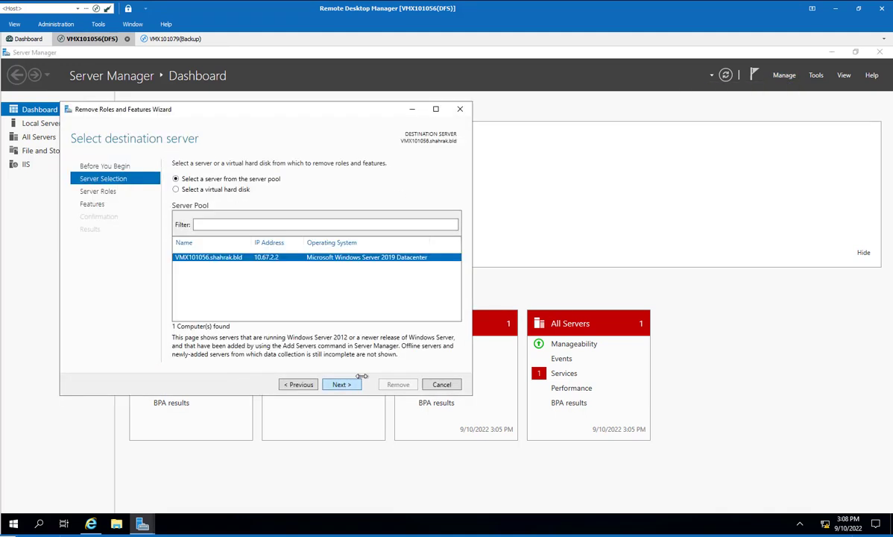
click(340, 384)
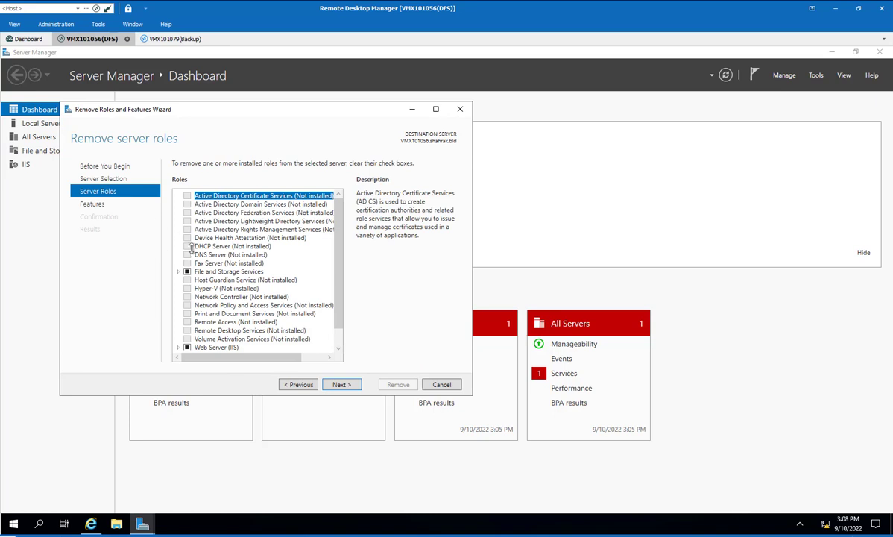
Check whether Data Deduplication is installed under File and iSCSI Services, cancel the wizard, and close Server Manager.
click(177, 271)
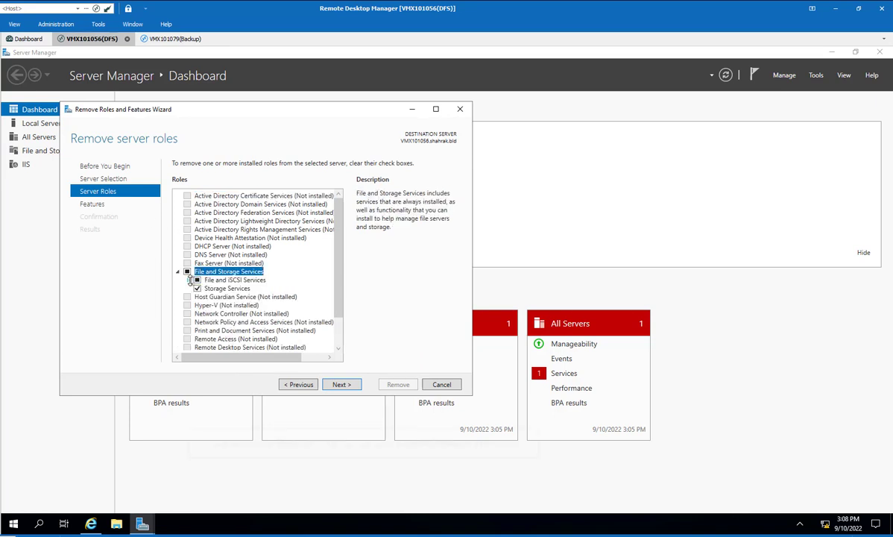
click(188, 279)
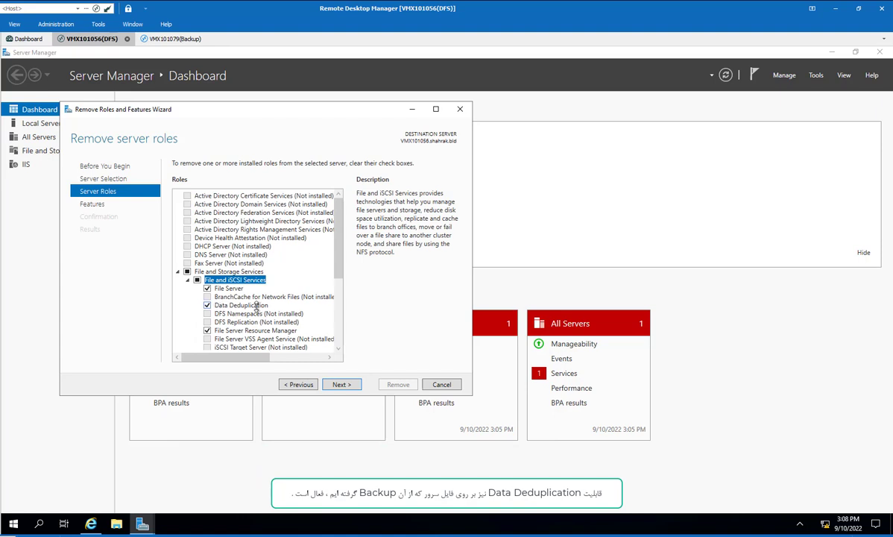
click(442, 385)
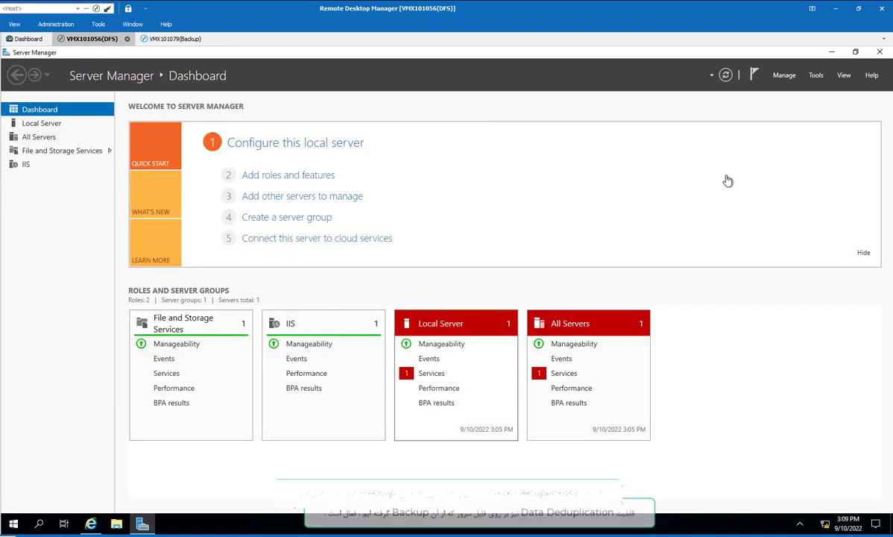
click(880, 52)
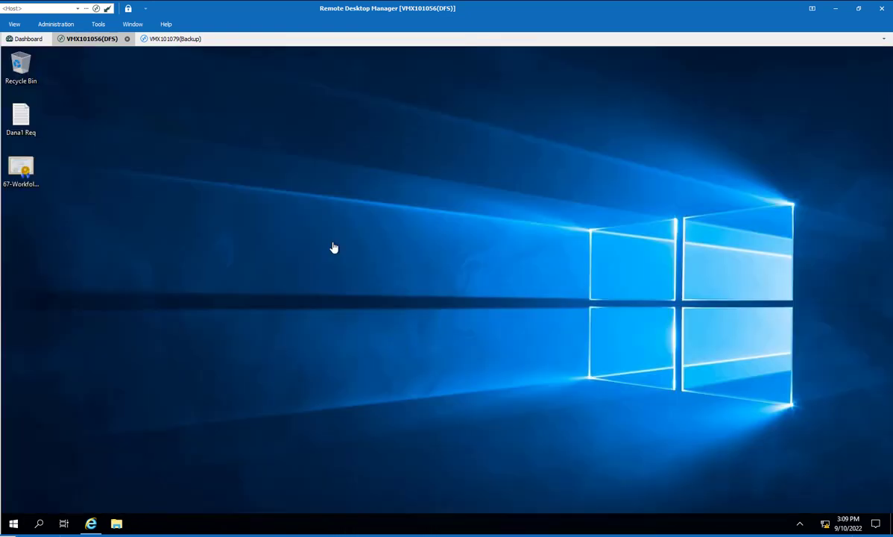
Switch to the VMX101079(Backup) session, open Server Manager's Add Roles and Features Wizard, and proceed to the server roles list of the backup server.
click(174, 40)
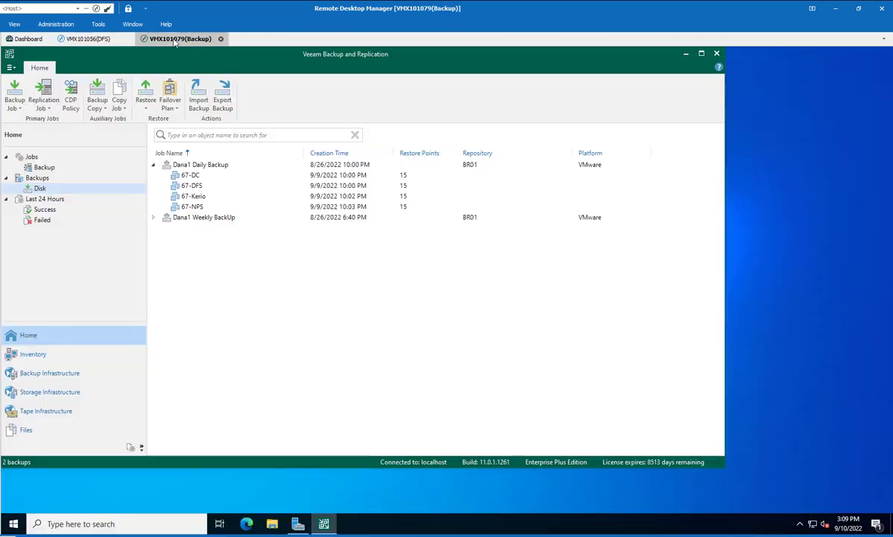
click(298, 525)
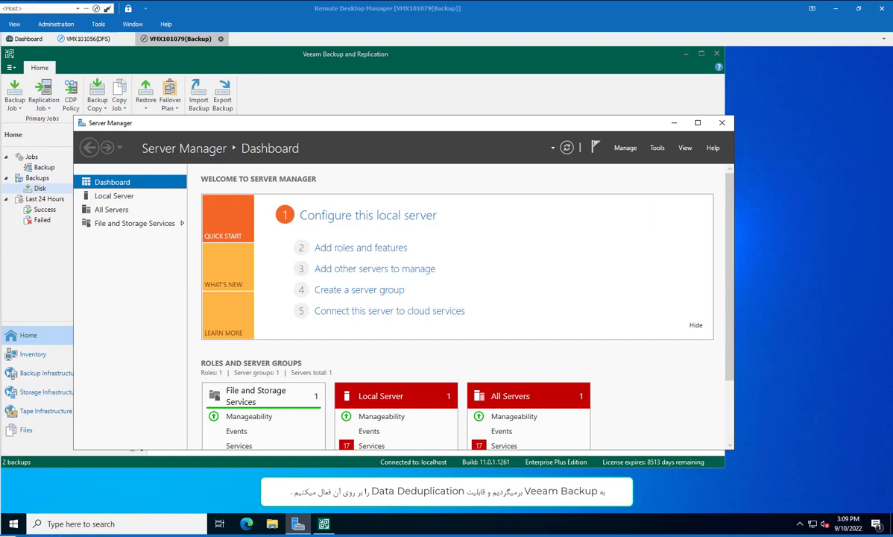
click(629, 148)
click(636, 163)
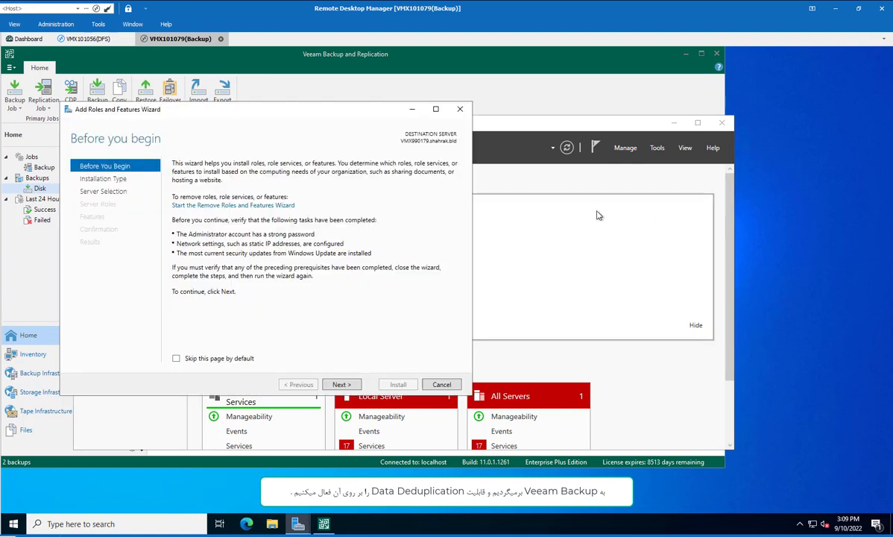
click(340, 385)
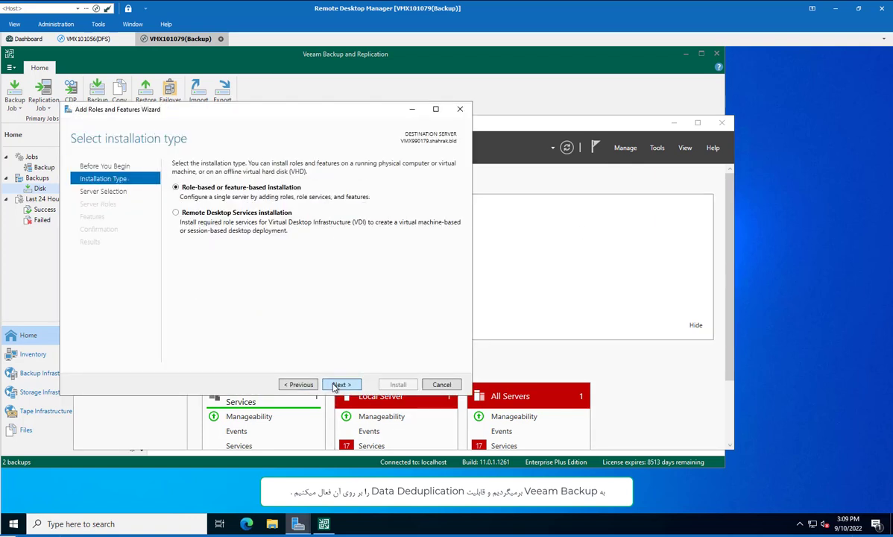
click(334, 387)
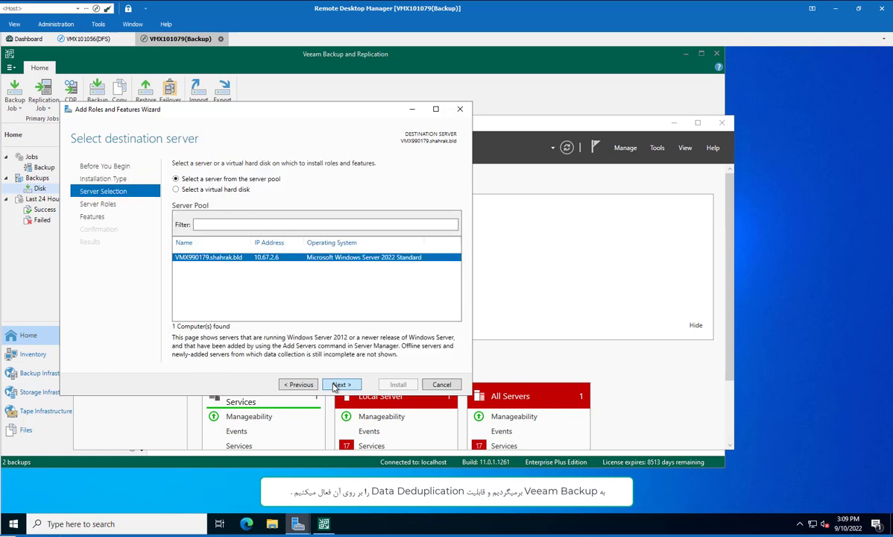
click(335, 387)
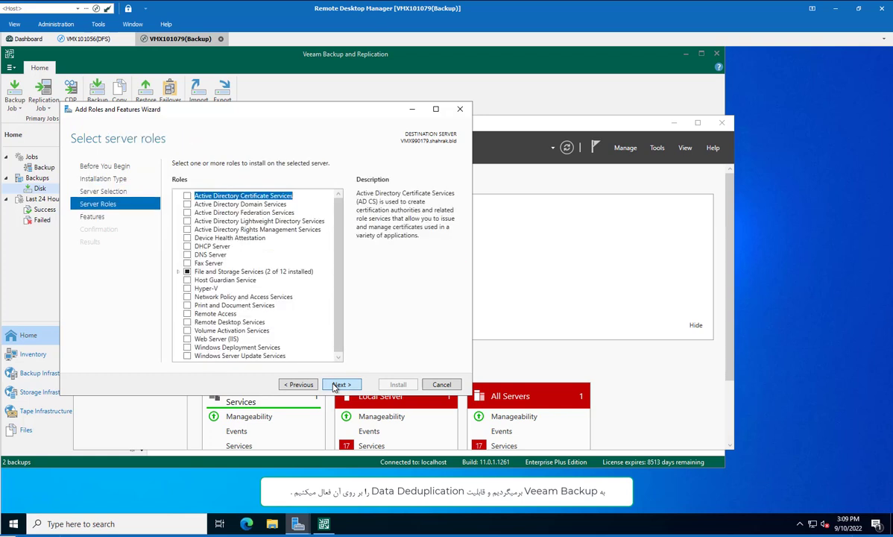
Install Data Deduplication from File and iSCSI Services on the backup server, and close the wizard and Server Manager.
click(177, 271)
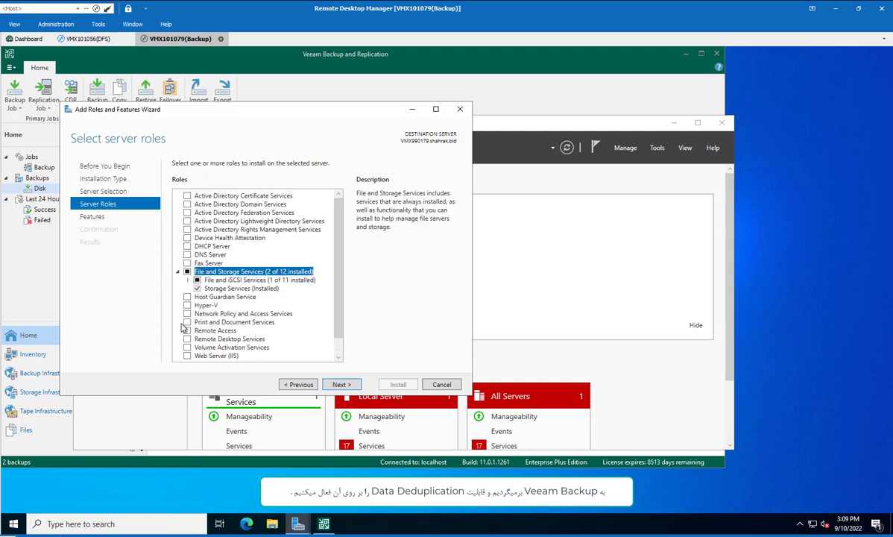
click(189, 280)
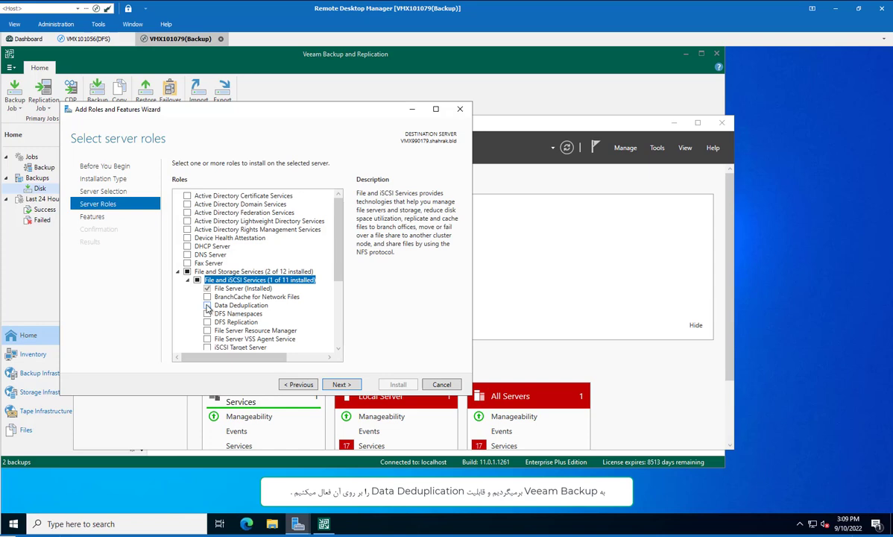
click(207, 305)
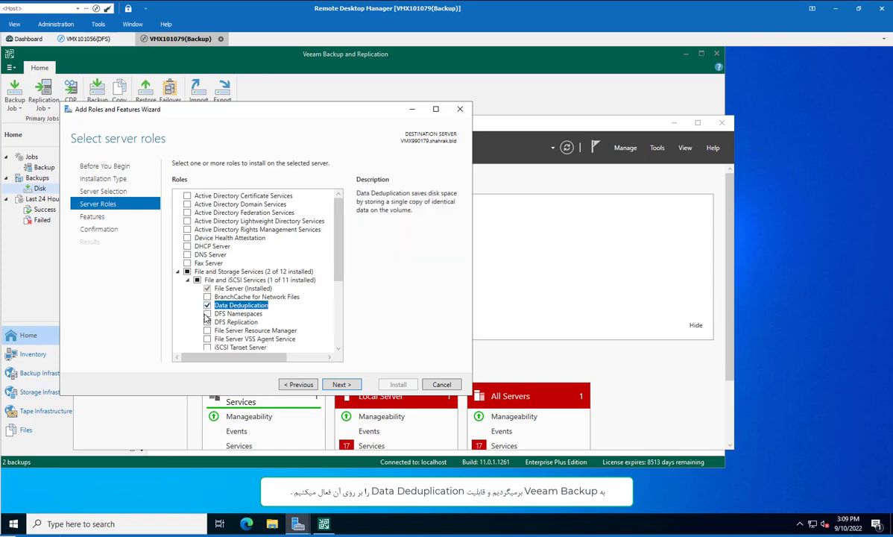
click(335, 384)
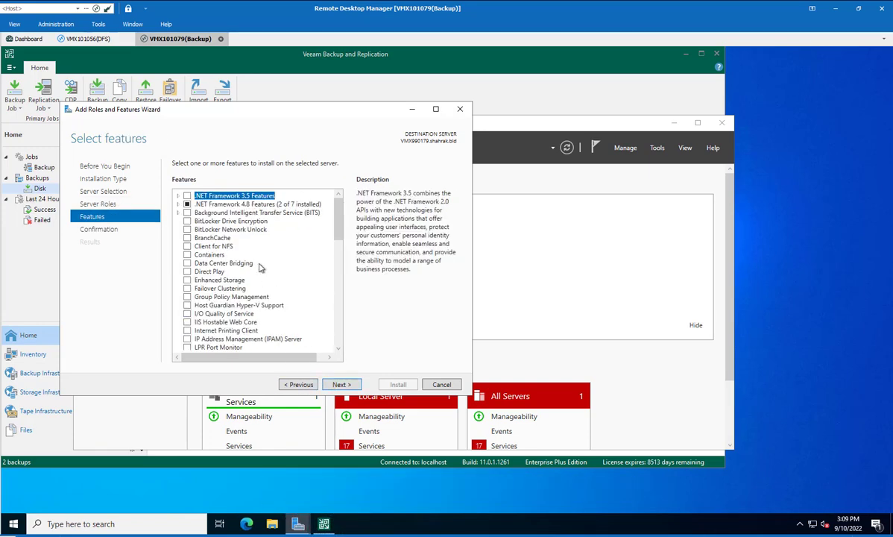
click(342, 384)
click(398, 384)
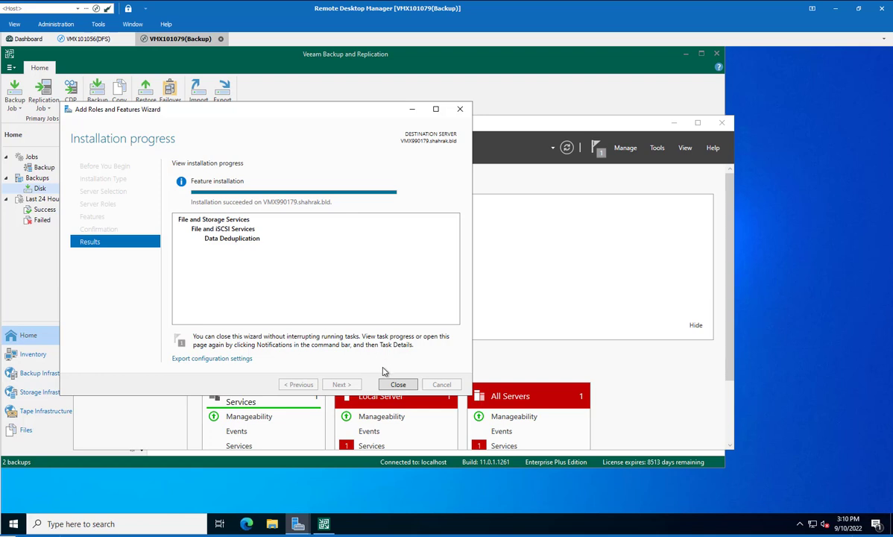
click(397, 384)
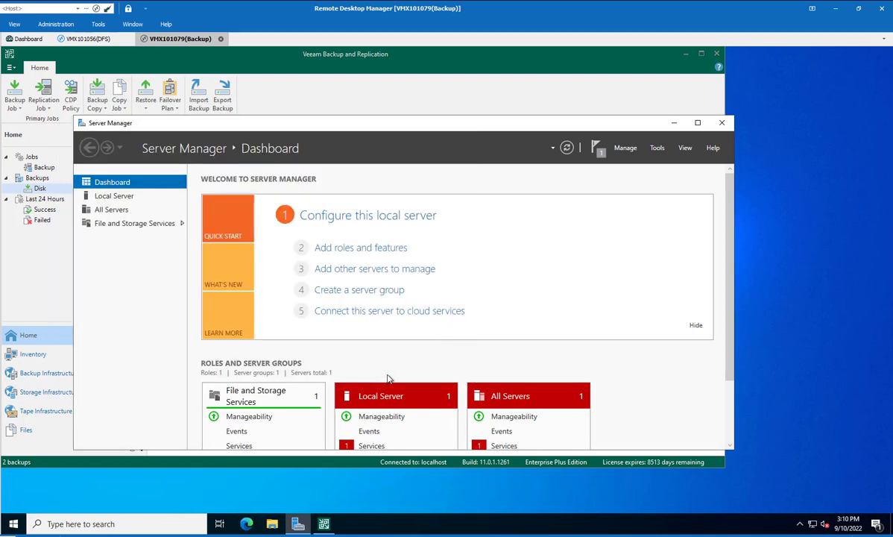
click(721, 124)
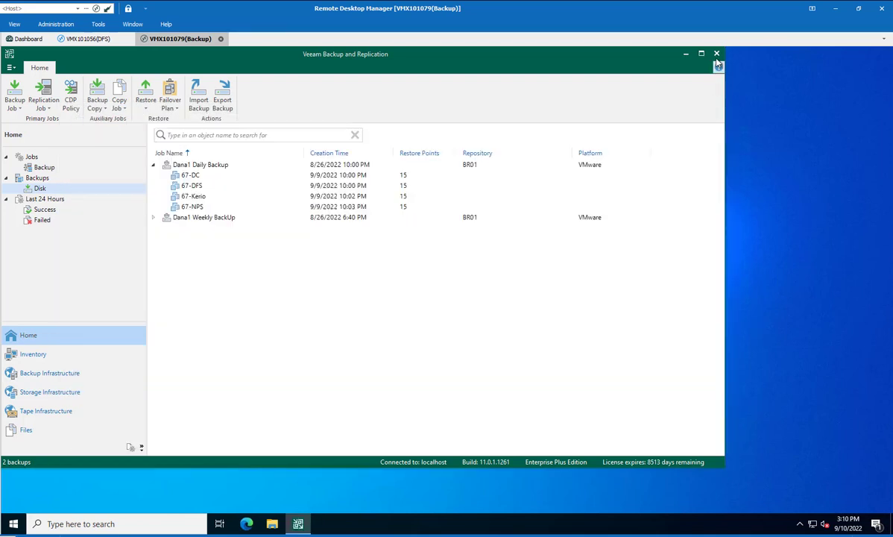
Close the Veeam console, relaunch it as administrator, and connect to localhost with Windows session authentication.
key(alt+F4)
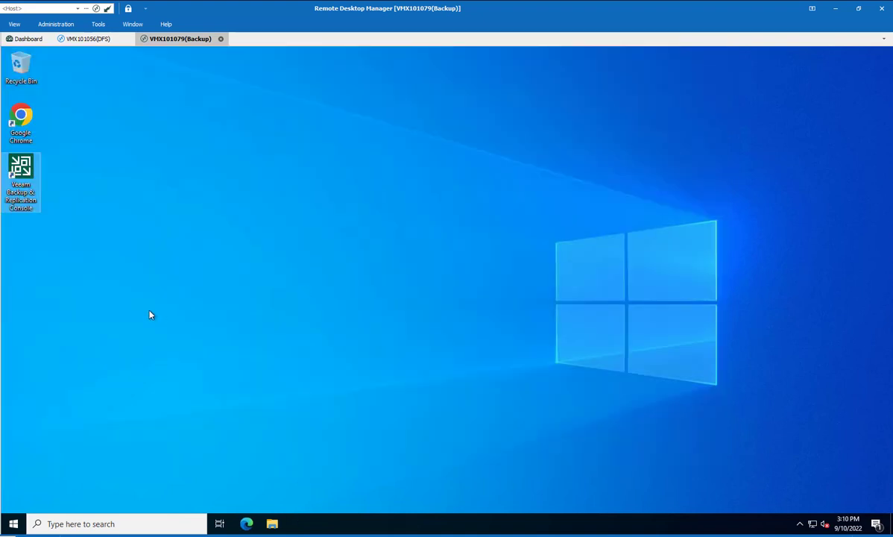
right_click(22, 170)
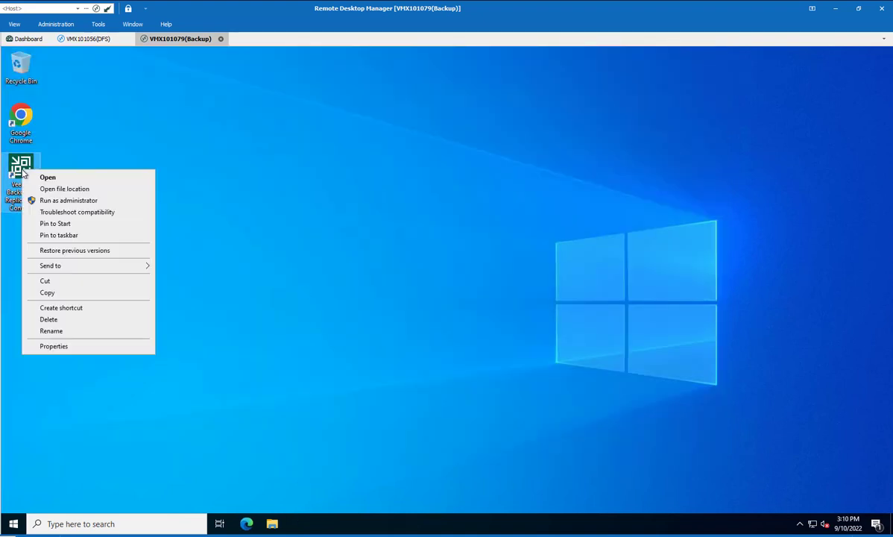
click(68, 201)
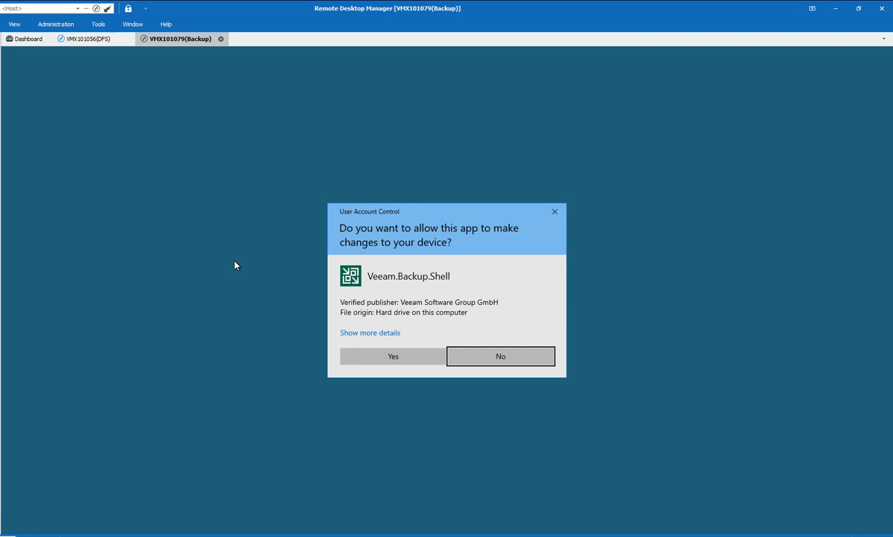
click(344, 358)
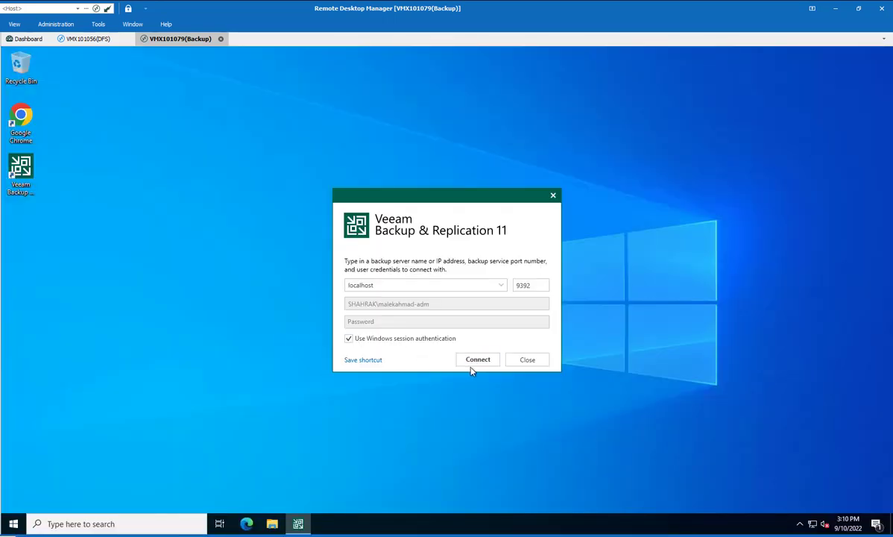
click(472, 364)
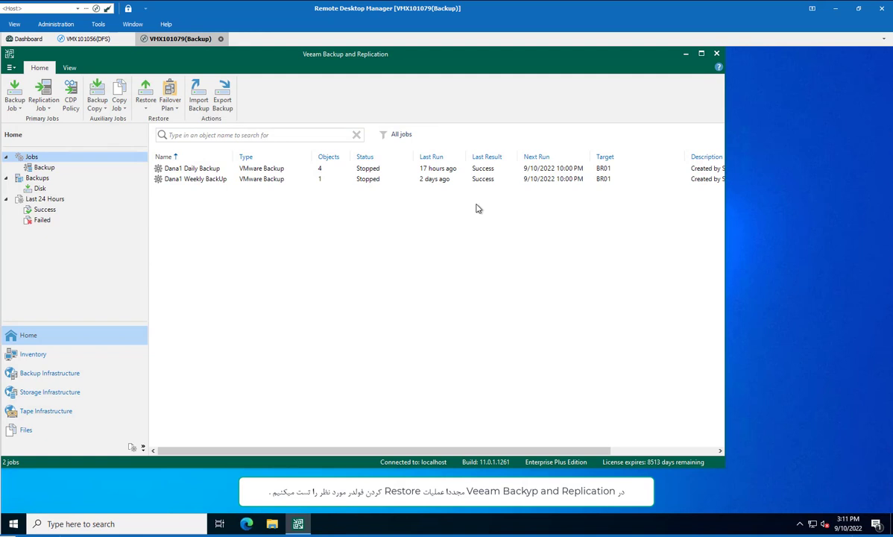
Start a Microsoft Windows guest file restore for 67-DFS from the Dana1 Daily Backup disk backups.
click(38, 190)
double_click(196, 165)
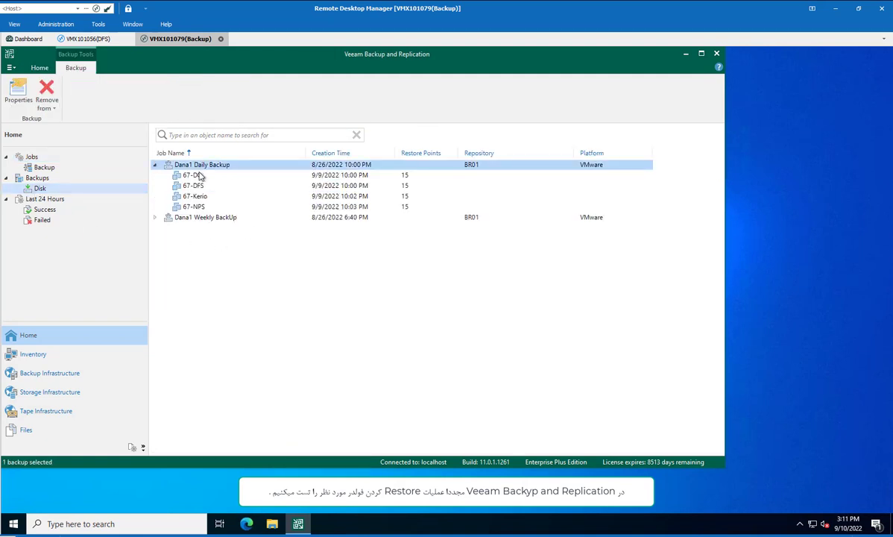
click(192, 186)
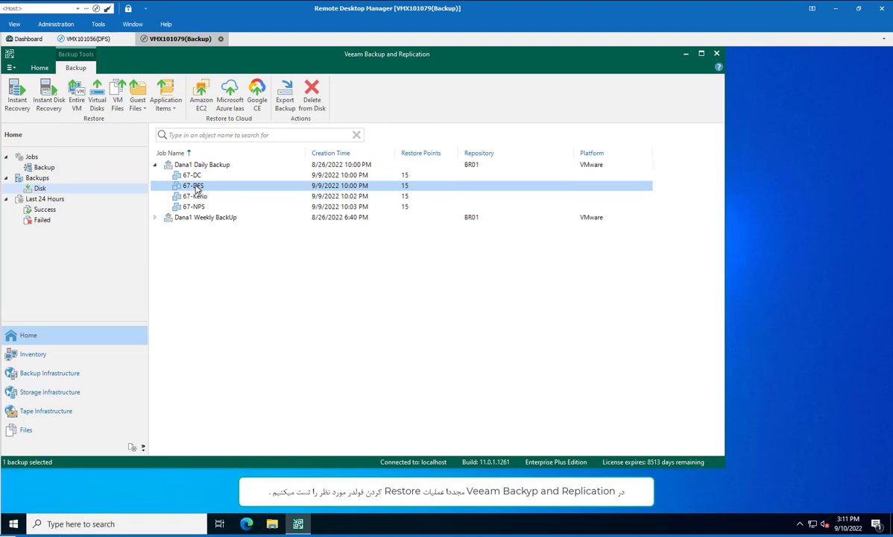
right_click(197, 188)
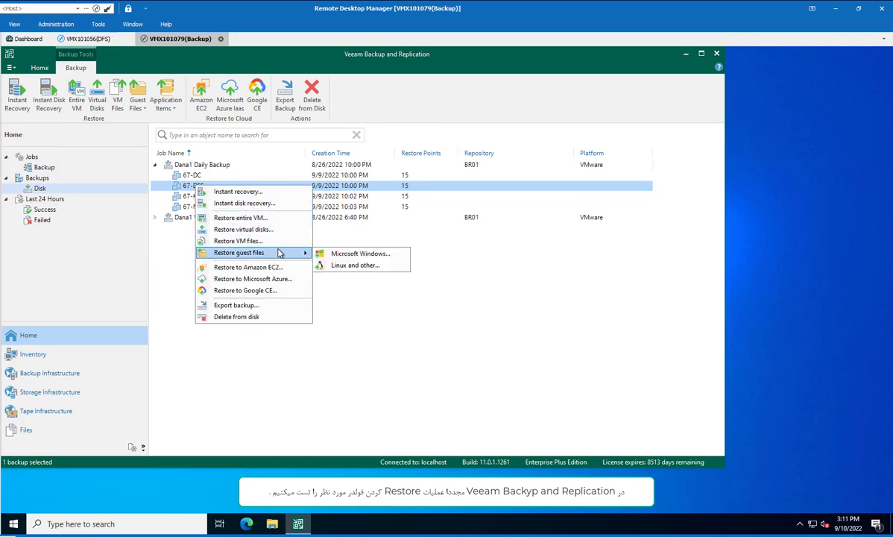
click(346, 254)
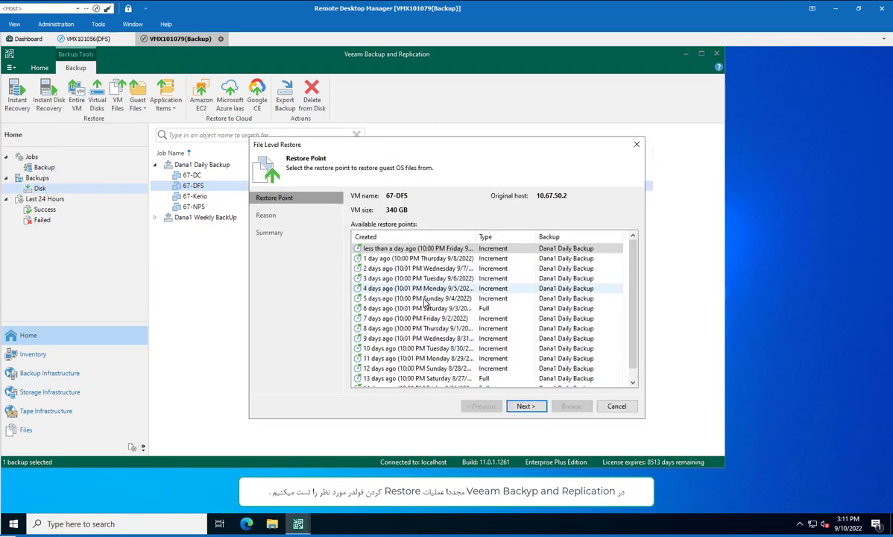
Use the 10:00 PM Sunday 9/4/2022 restore point, leave the restore reason blank, and open the backup browser.
click(525, 407)
click(526, 406)
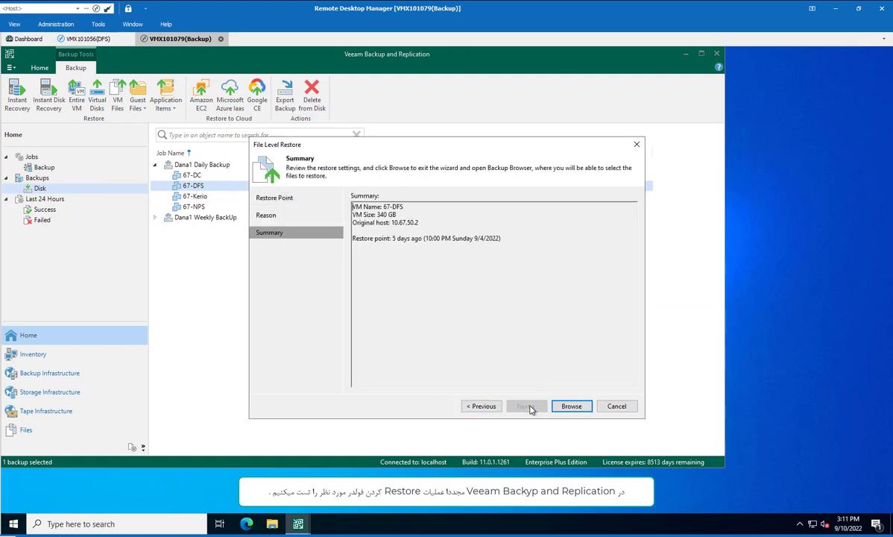
click(572, 406)
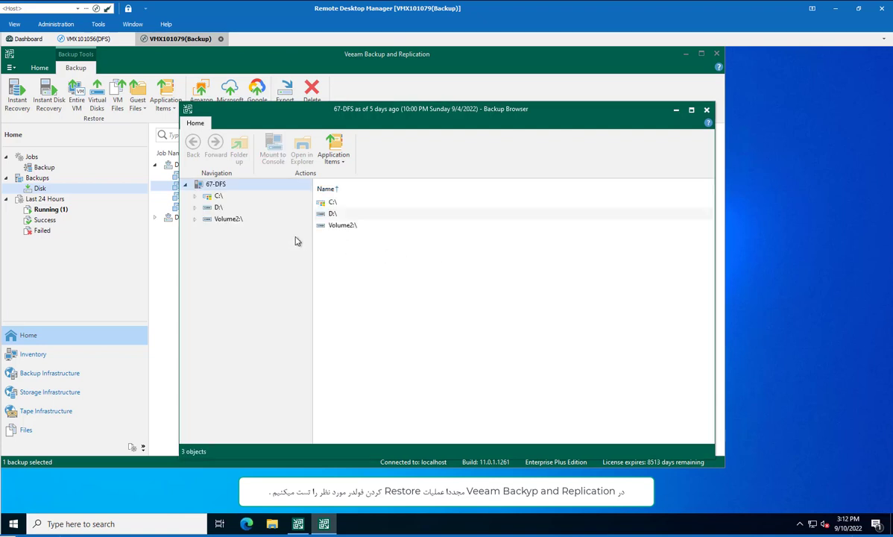
Browse the backup to the 12-CampBoss folder under D:\DanaFolders\67 and show its contents.
click(195, 207)
click(205, 231)
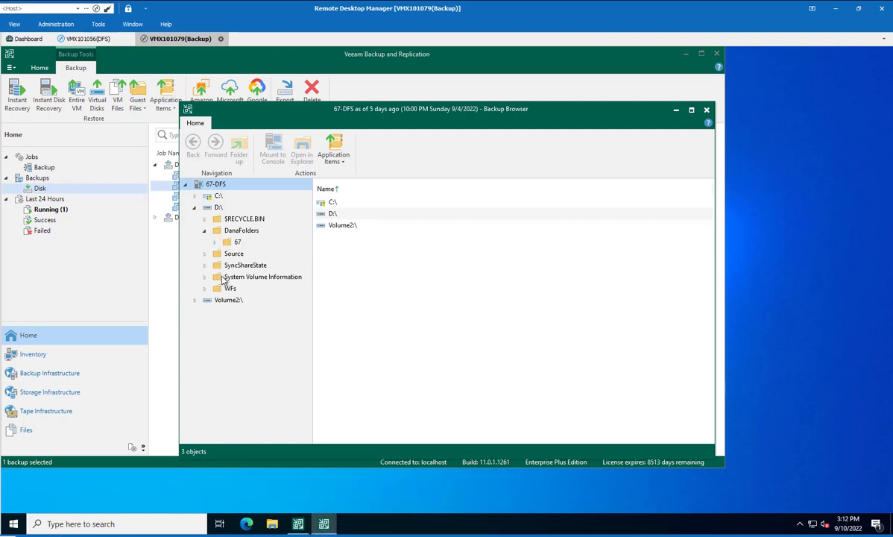
click(215, 243)
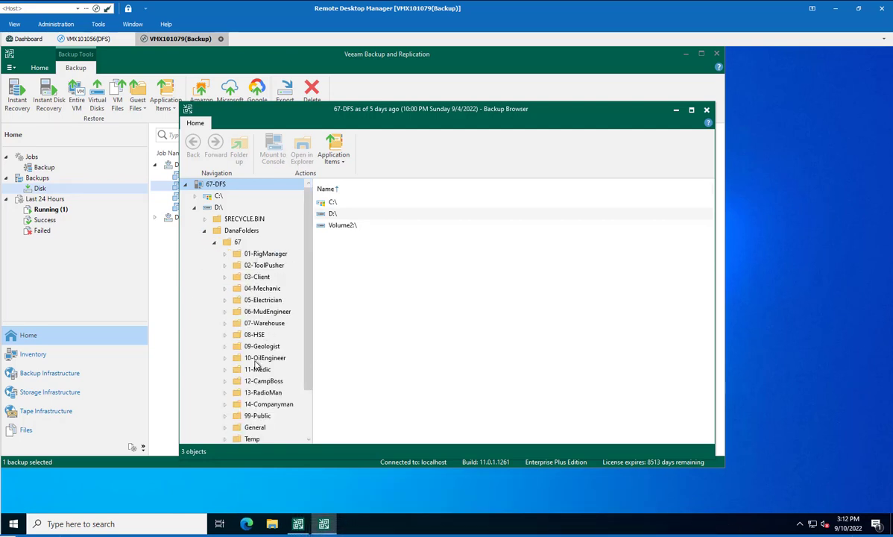
scroll(255, 365, down, 1)
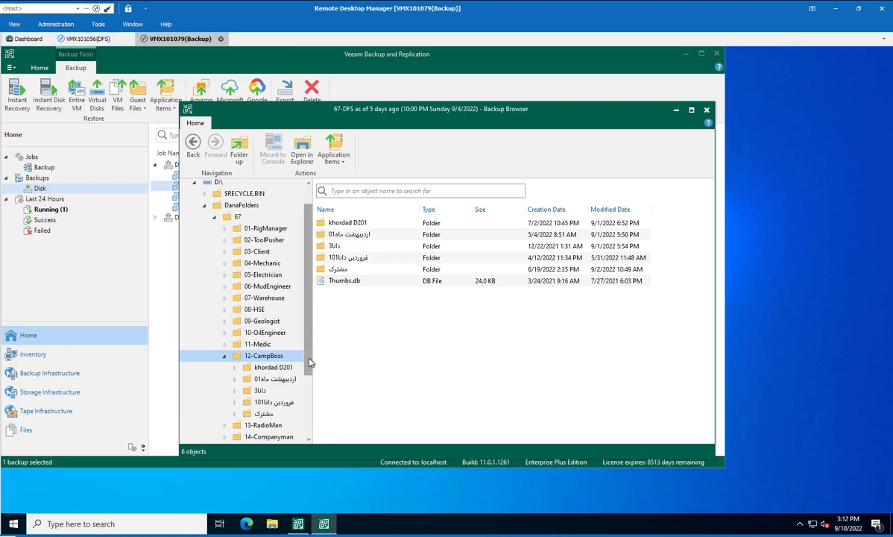
scroll(309, 373, down, 1)
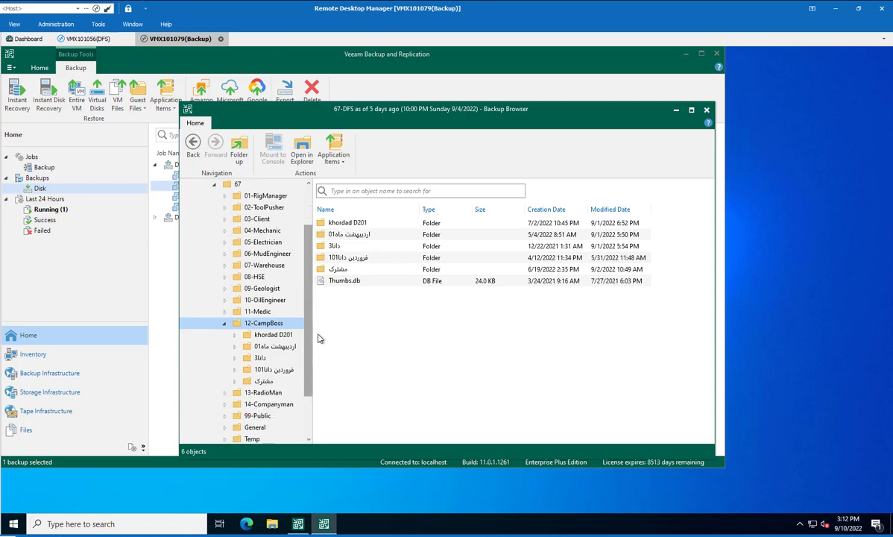
Copy the مشترک folder from 12-CampBoss in the backup to D:\ and close the copy progress window.
right_click(342, 271)
click(382, 293)
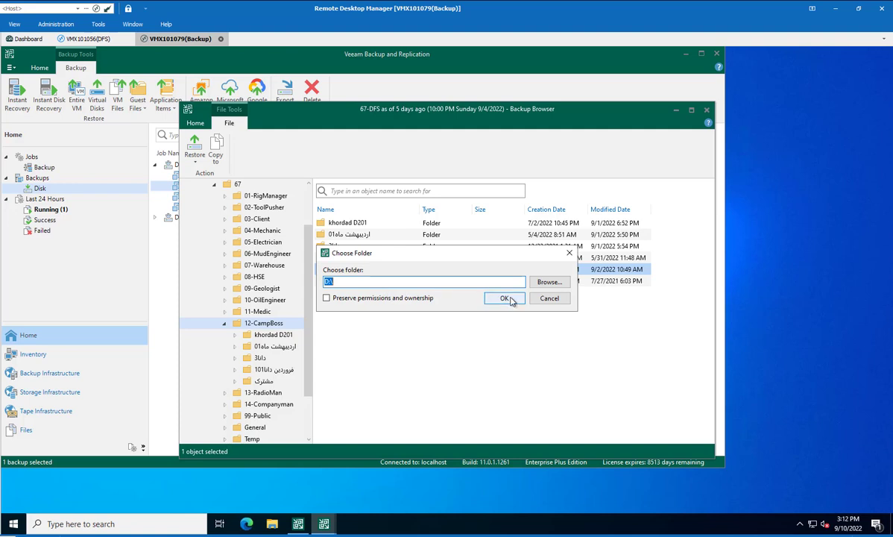
click(511, 299)
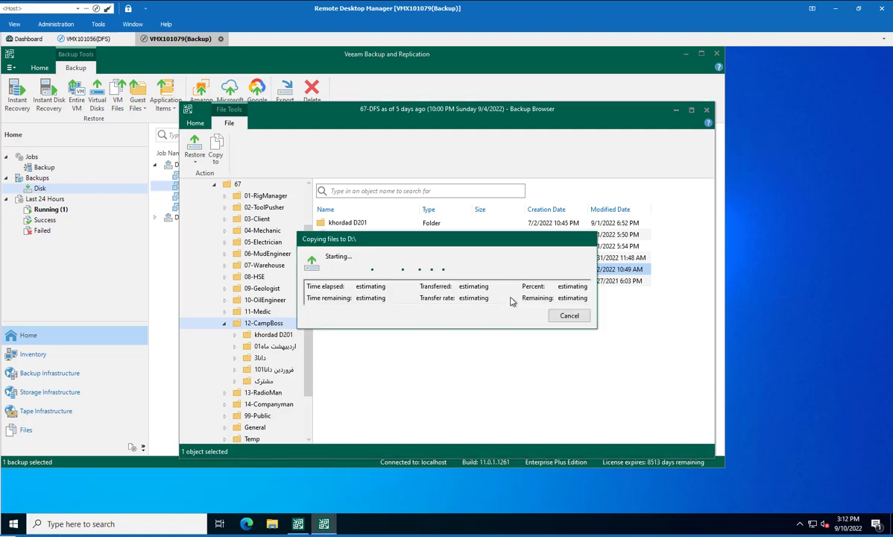
click(421, 317)
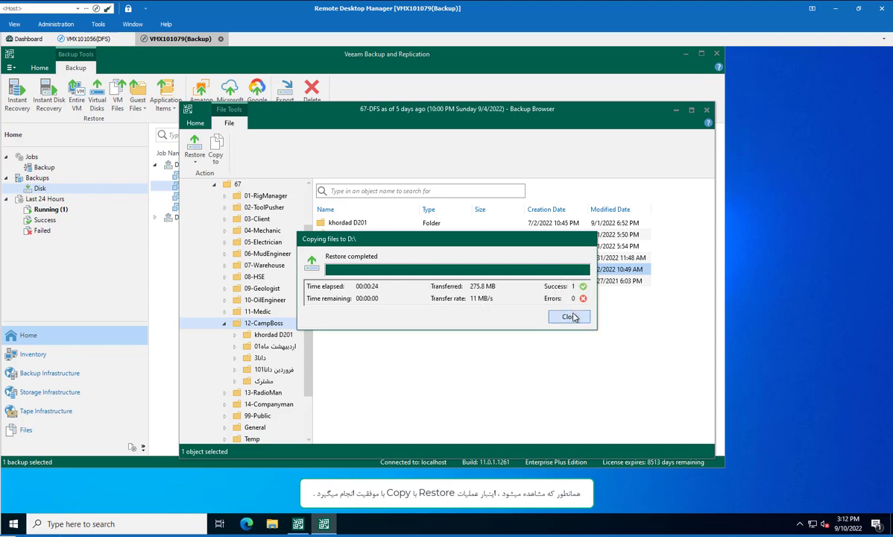
click(570, 316)
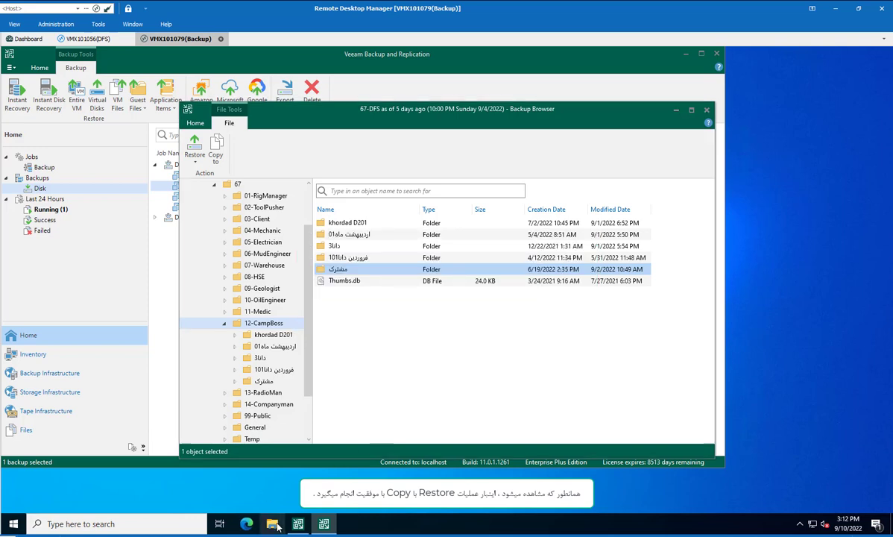
Check the restored مشترک folder on Local Disk (D:) in File Explorer by viewing the contents of its three Camp BossDANA subfolders.
click(273, 525)
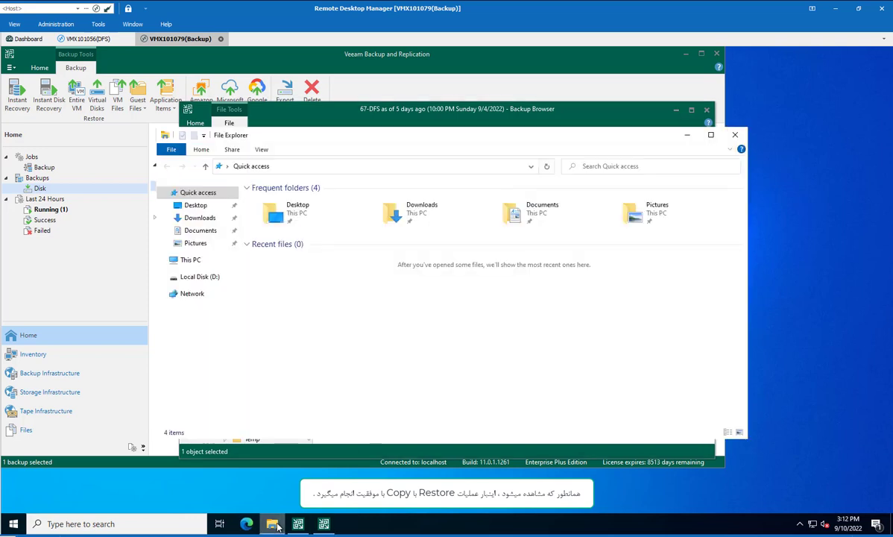
click(193, 276)
double_click(270, 321)
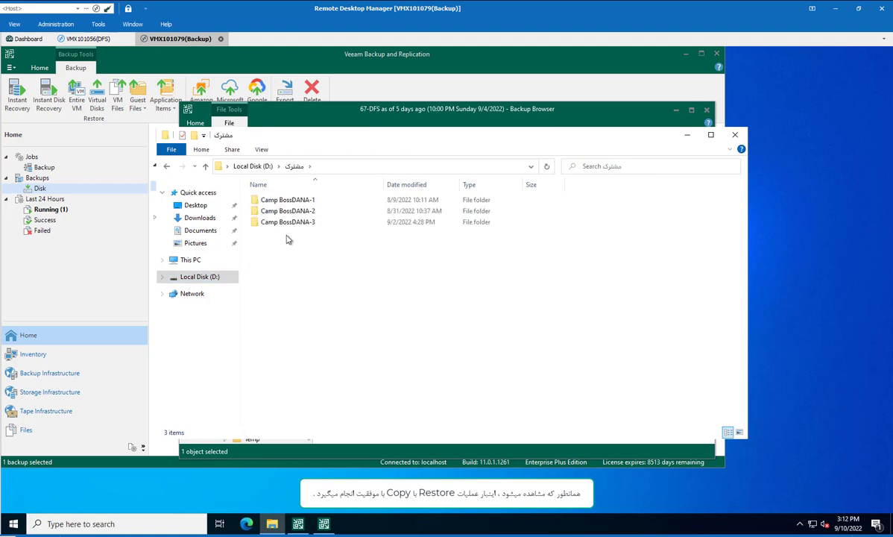
click(289, 224)
double_click(289, 226)
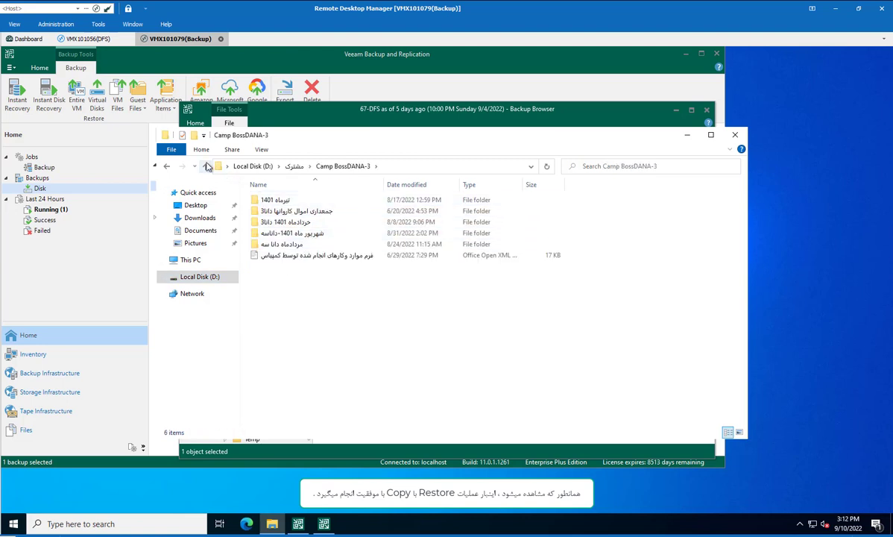
click(207, 167)
double_click(275, 213)
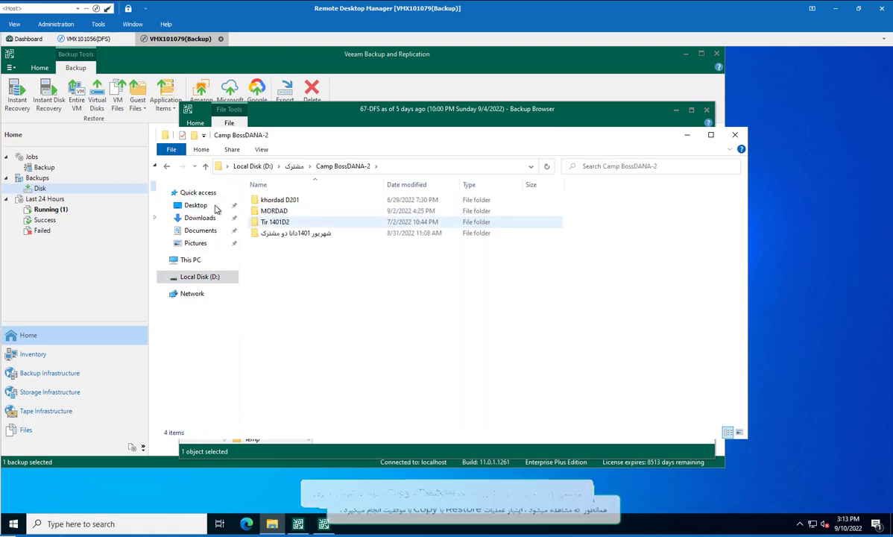
click(205, 166)
double_click(276, 203)
click(206, 166)
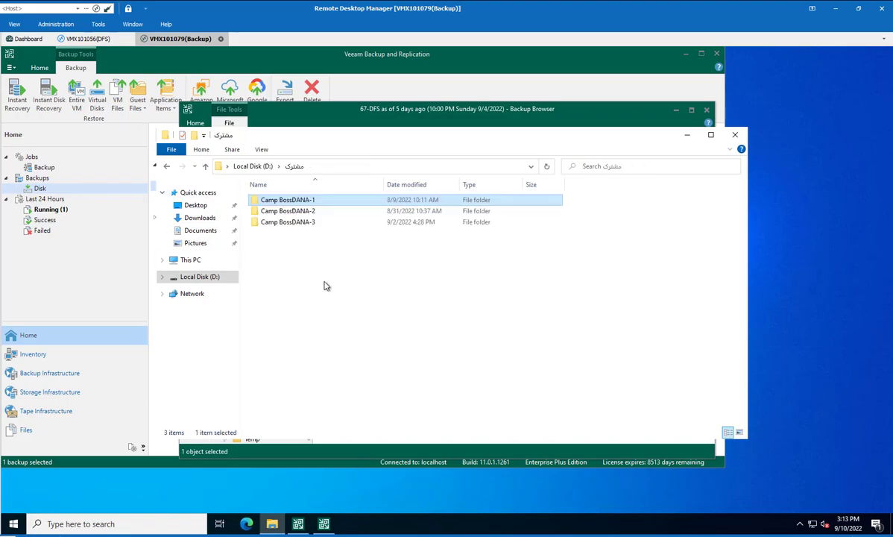